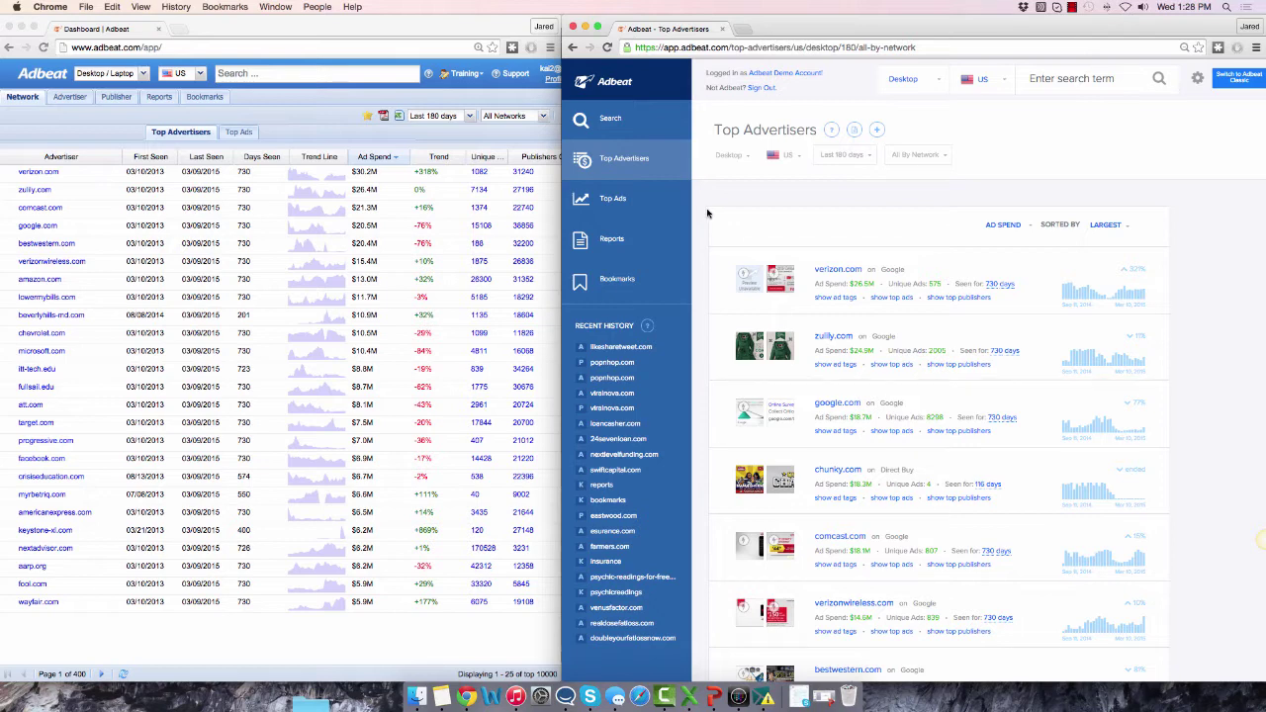
Review the country, device and ad network filter choices in the old interface.
left_click(188, 84)
left_click(178, 75)
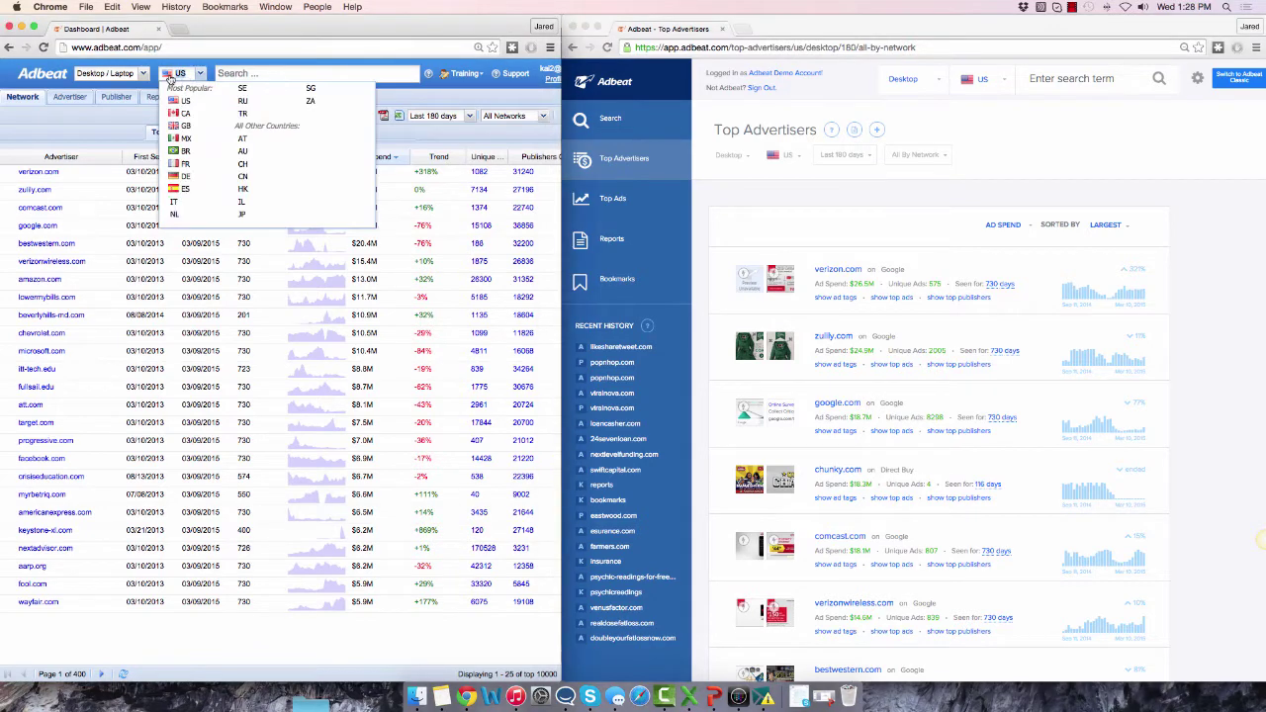
left_click(140, 75)
left_click(494, 117)
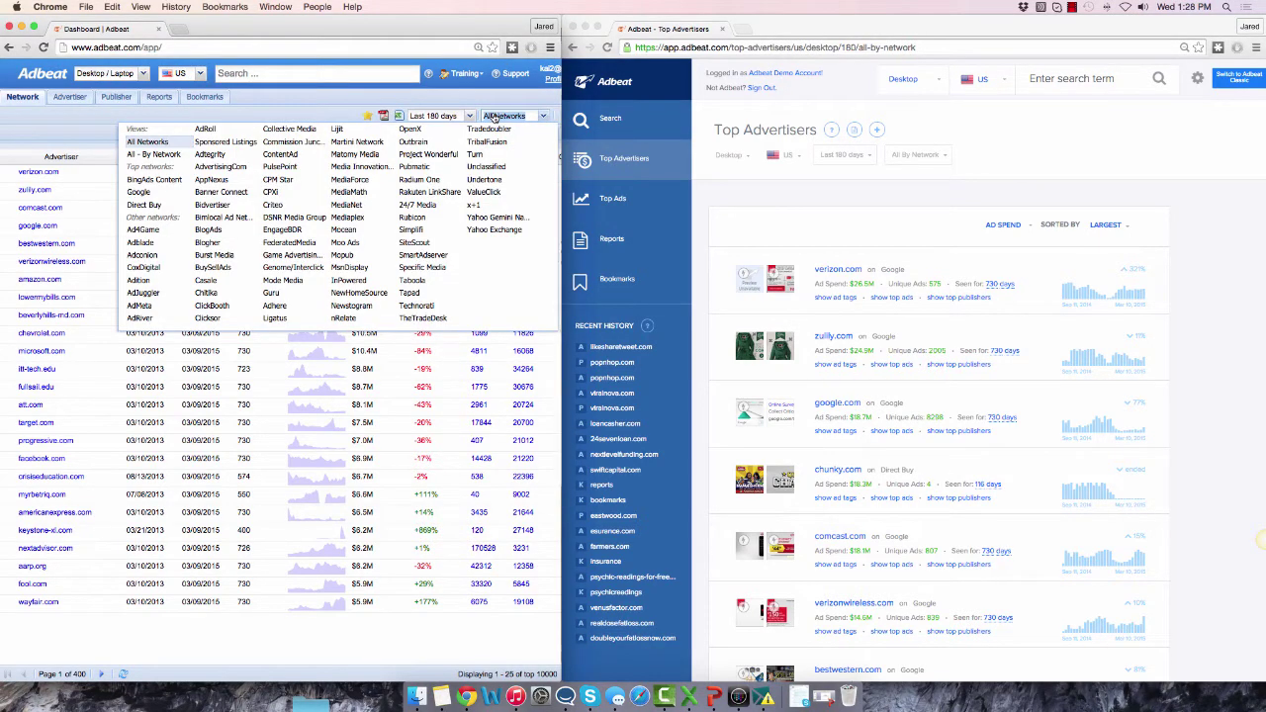
Compare the new interface's device, country, date range and network filters, then close both network lists.
left_click(905, 133)
left_click(731, 156)
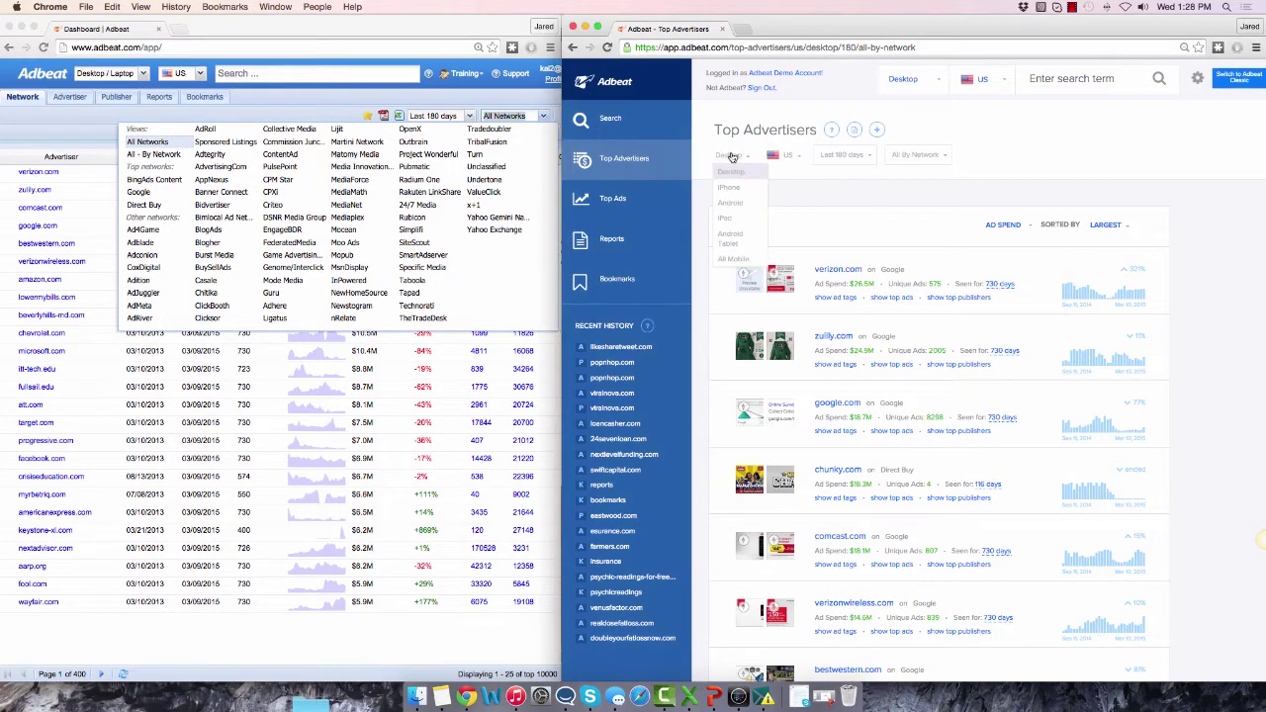
left_click(784, 155)
left_click(861, 156)
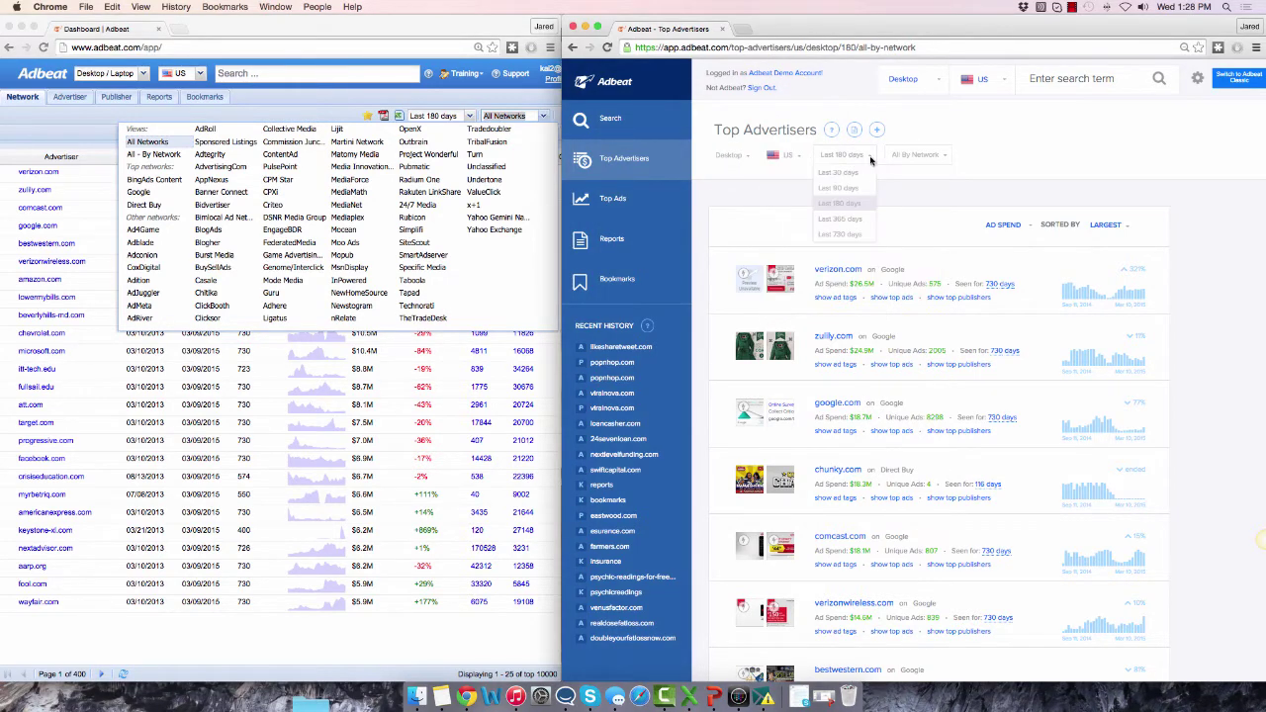
left_click(896, 157)
left_click(942, 132)
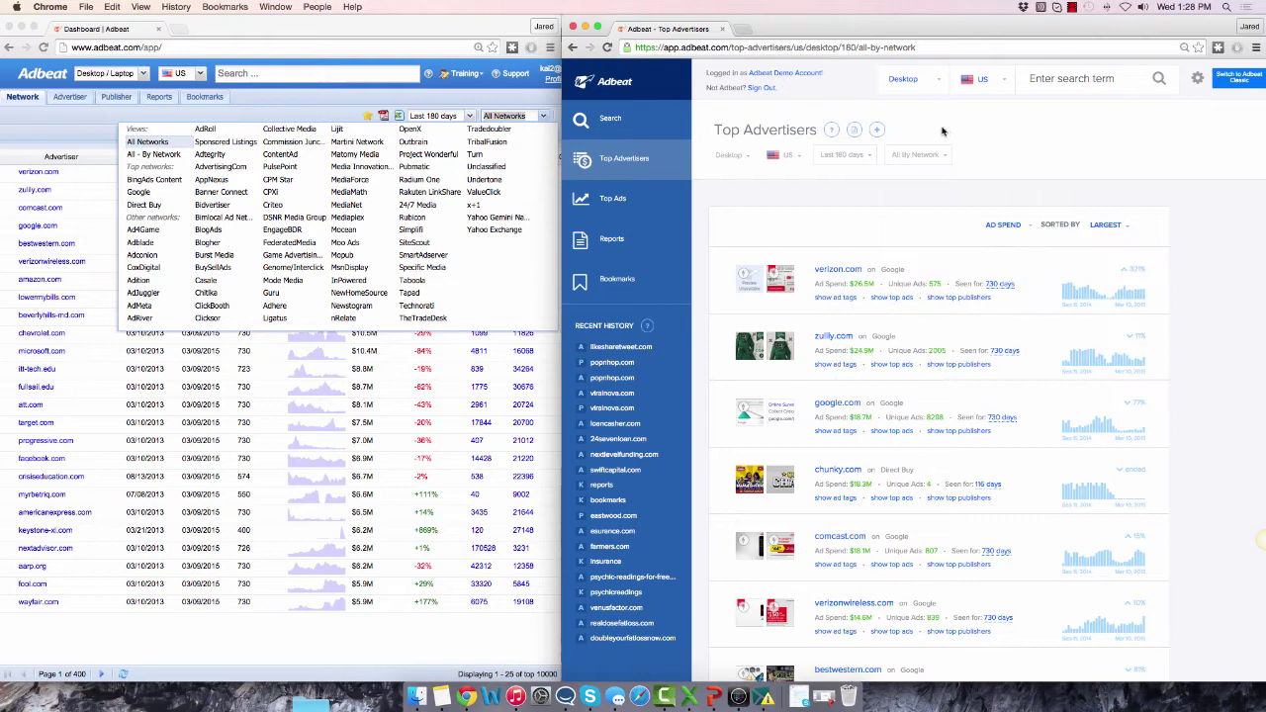
left_click(312, 103)
left_click(261, 117)
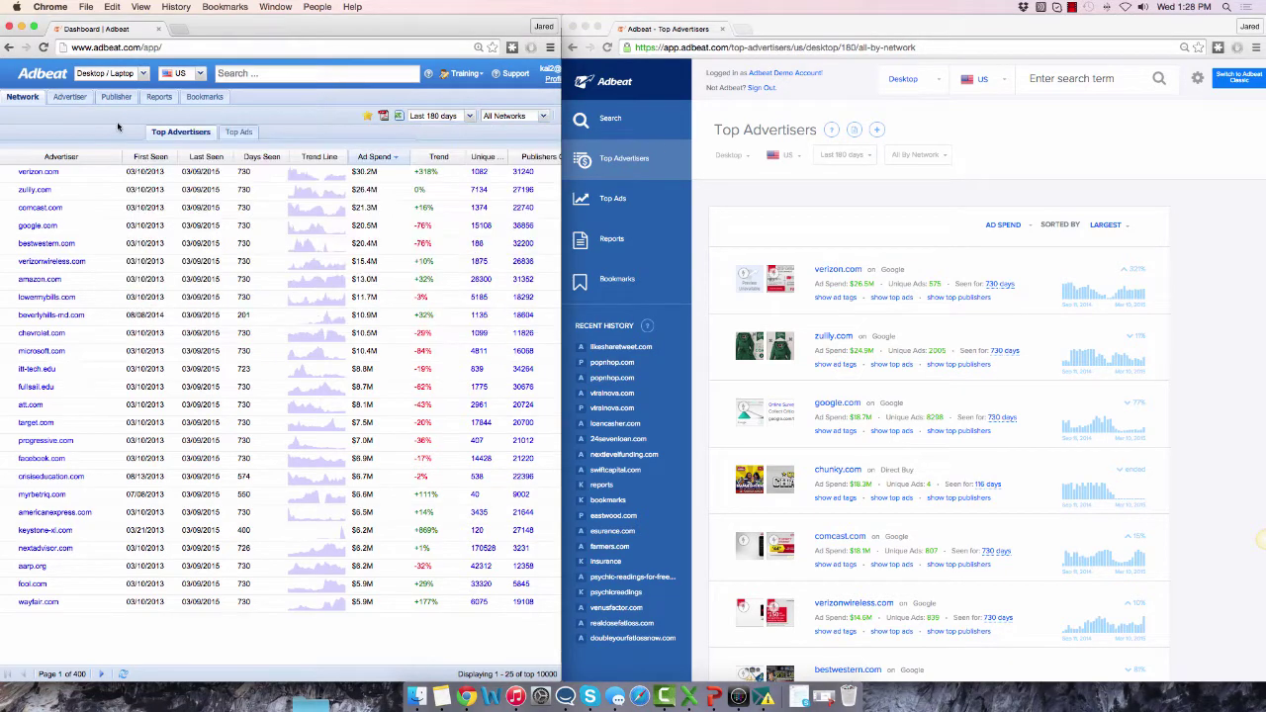
Expand and collapse verizon.com's ad tag breakdown in both the old and new interfaces.
left_click(8, 172)
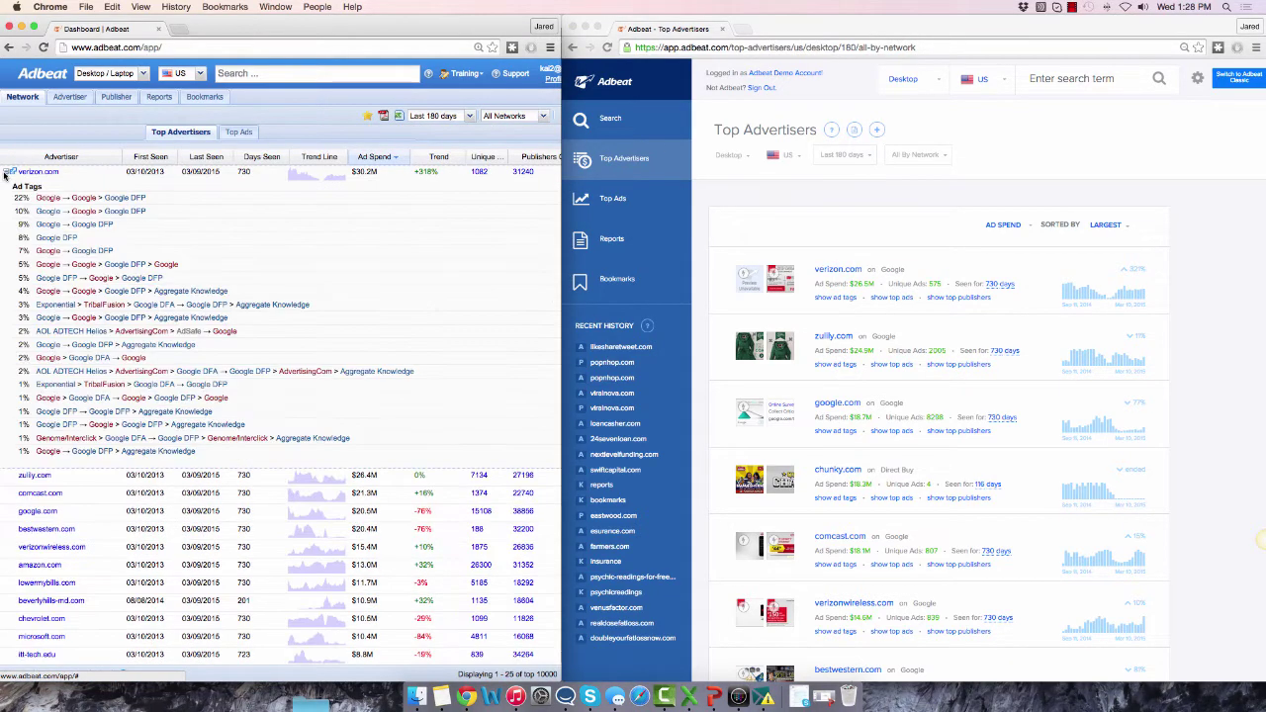
left_click(7, 173)
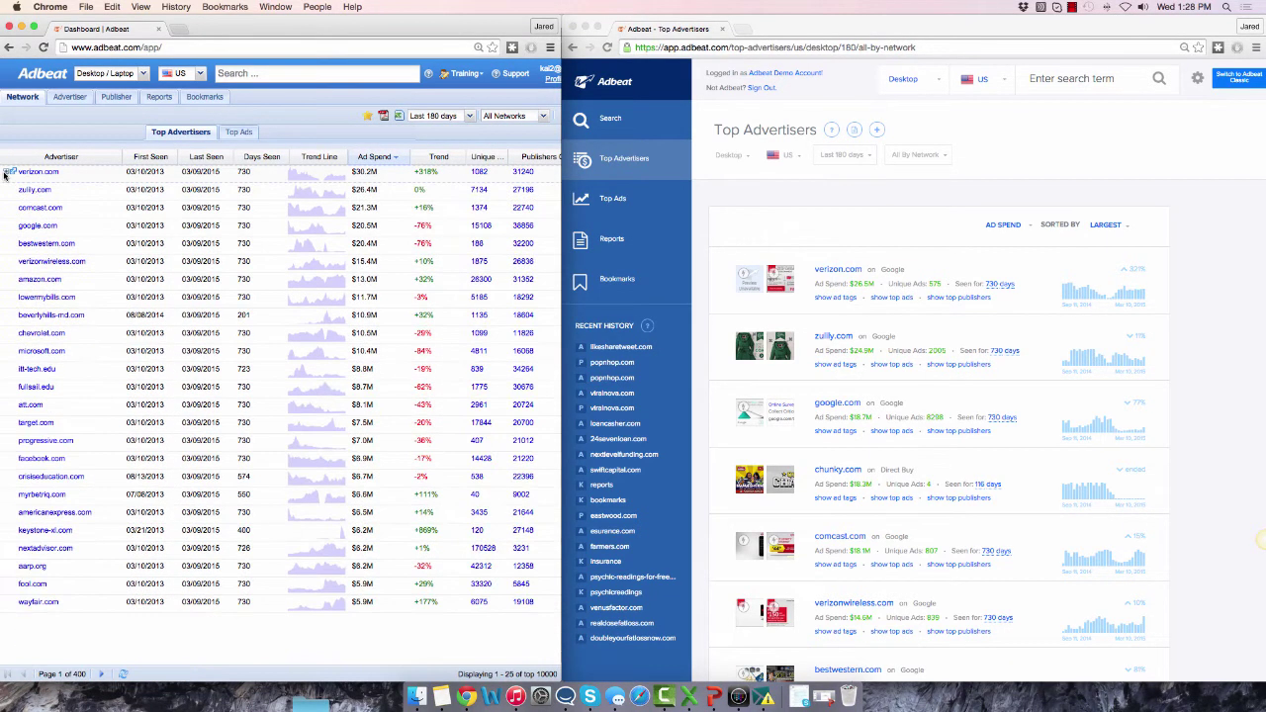
left_click(761, 227)
left_click(836, 297)
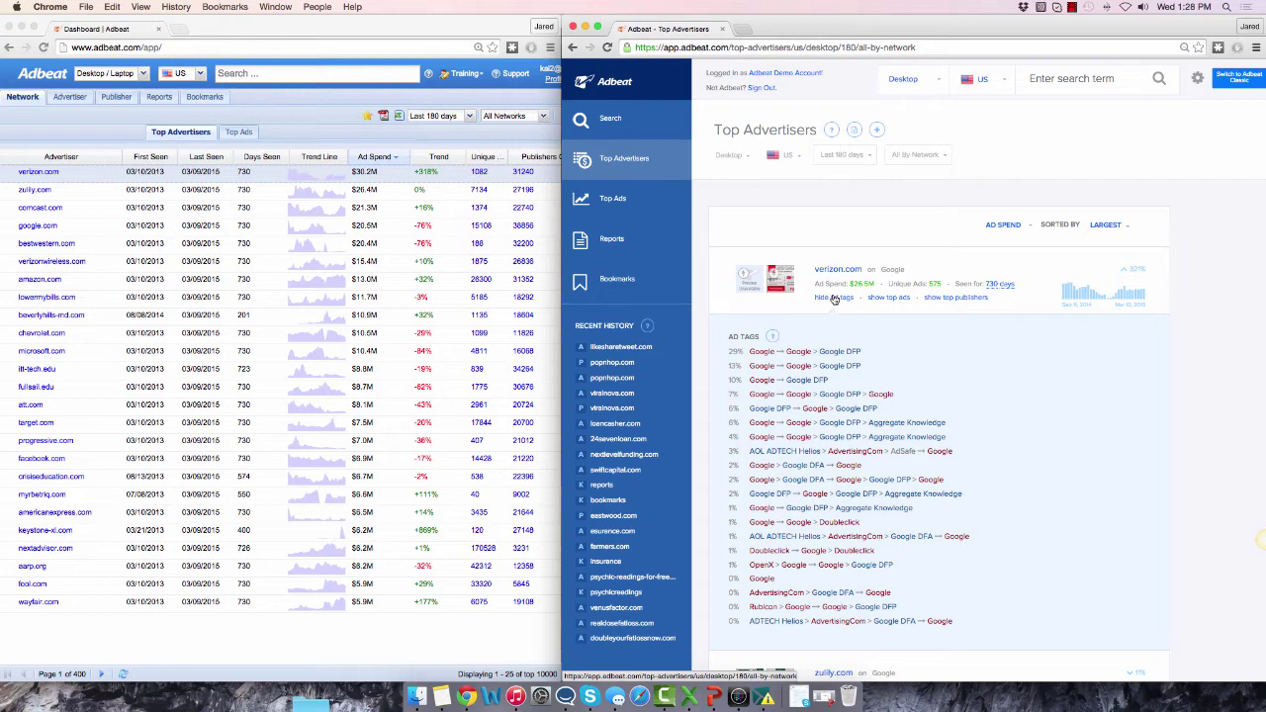
left_click(835, 298)
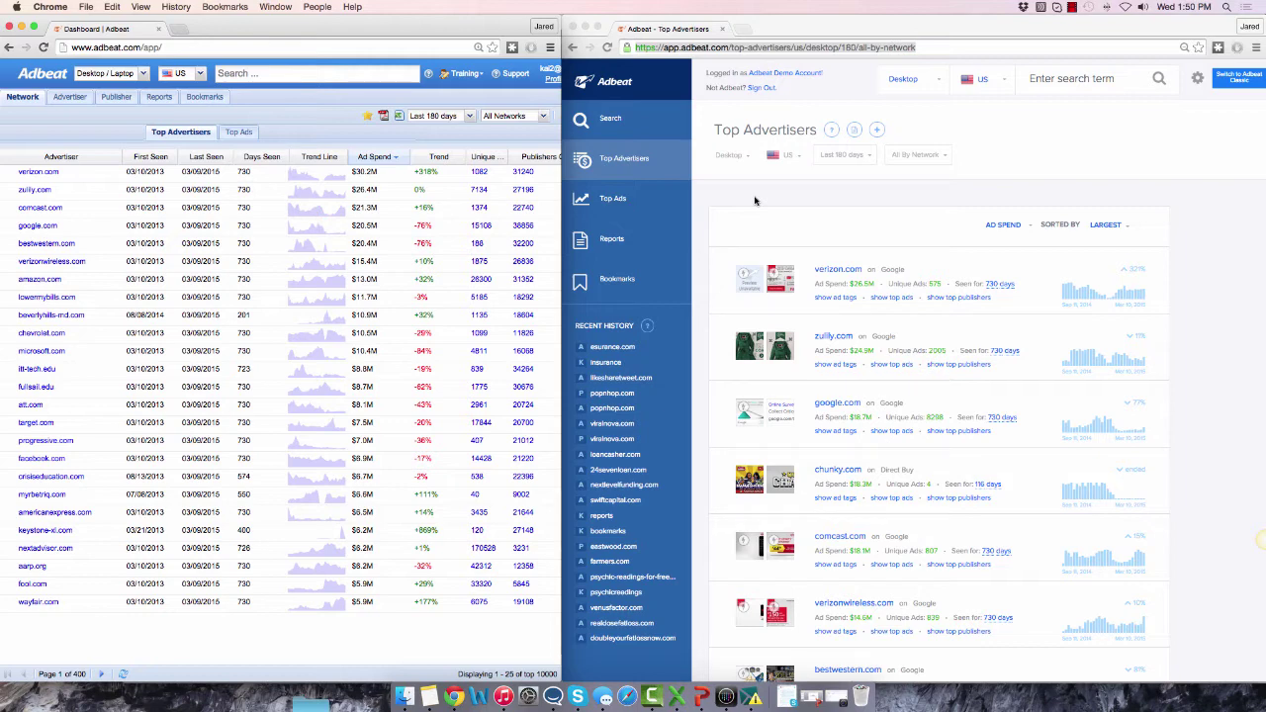
Search 'insurance' in both interfaces and scroll the old ad table sideways.
left_click(319, 75)
type("insurance")
key("Return")
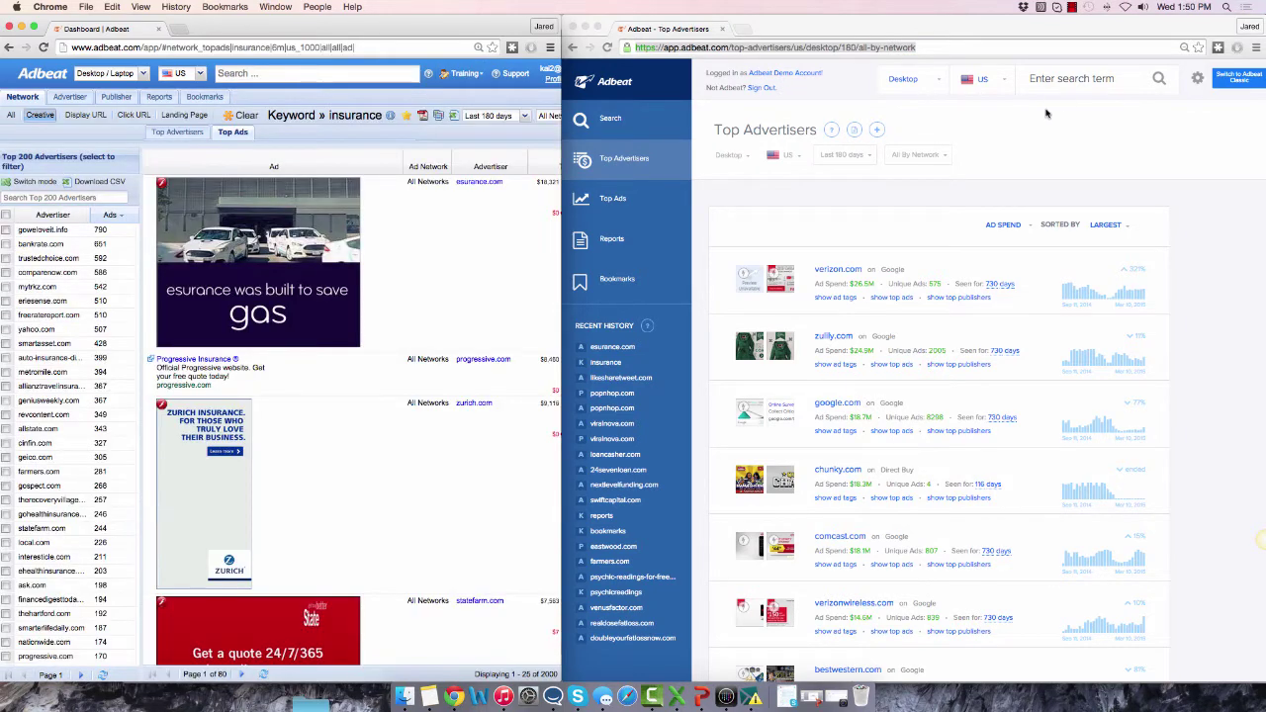
left_click(1061, 81)
type("insurance")
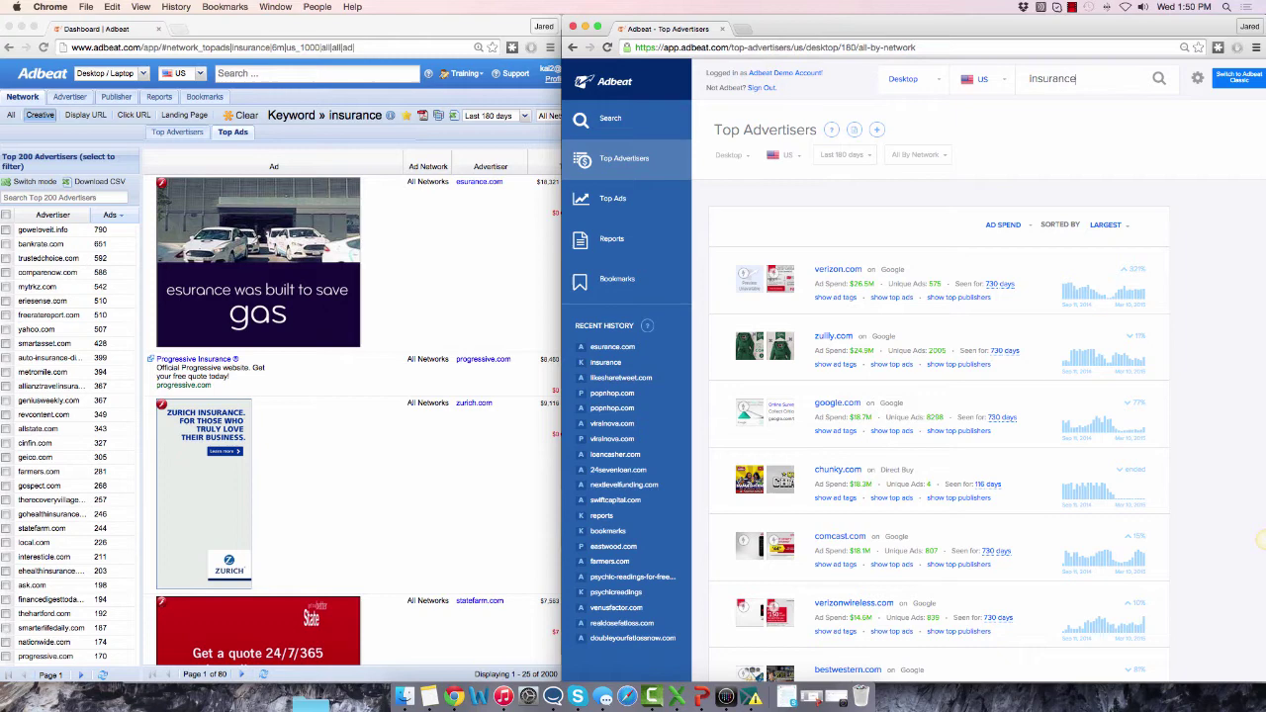
key("Return")
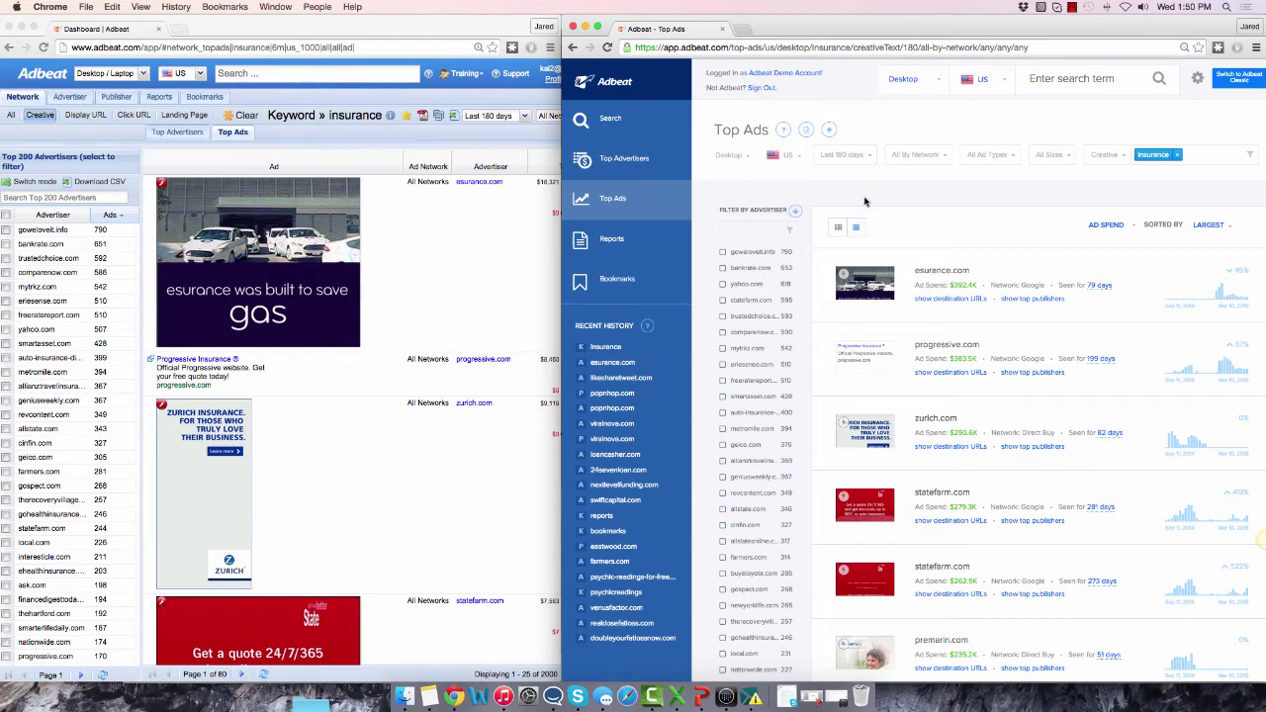
left_click(454, 269)
scroll(454, 269, "right", 5)
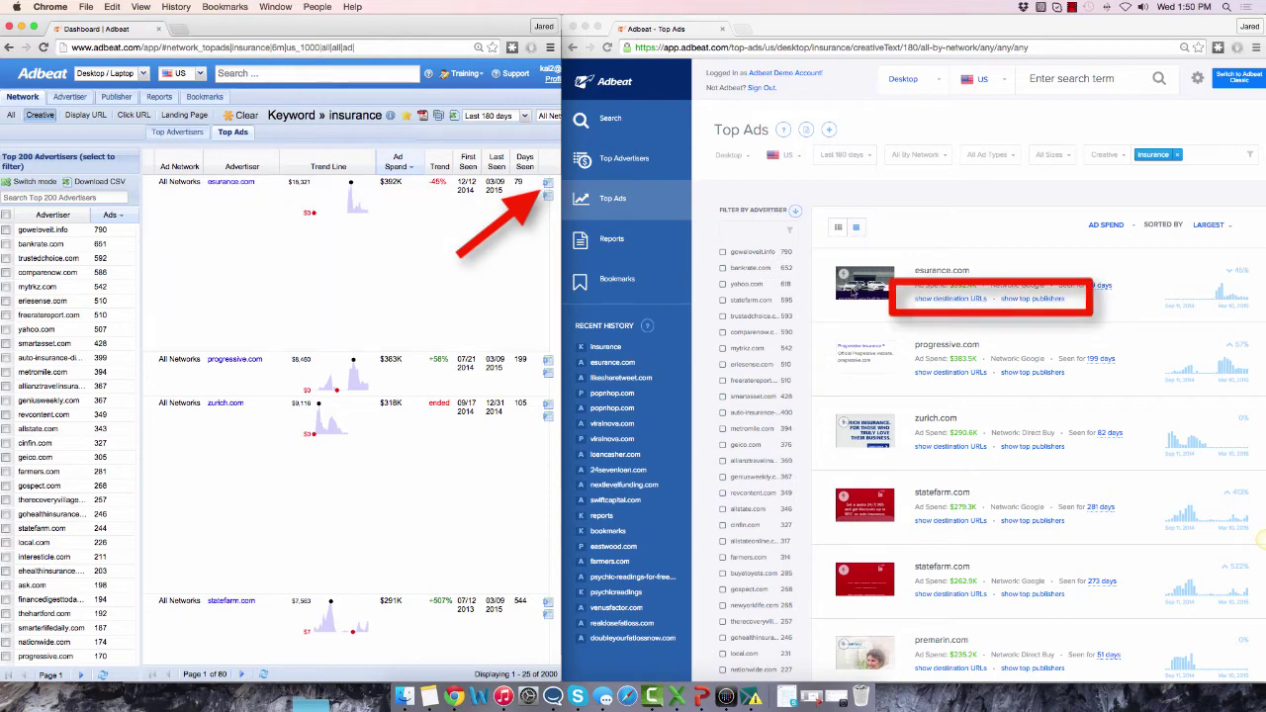
List the esurance.com ad's destination URLs and top publishers, then open the Top Ads report options.
left_click(932, 301)
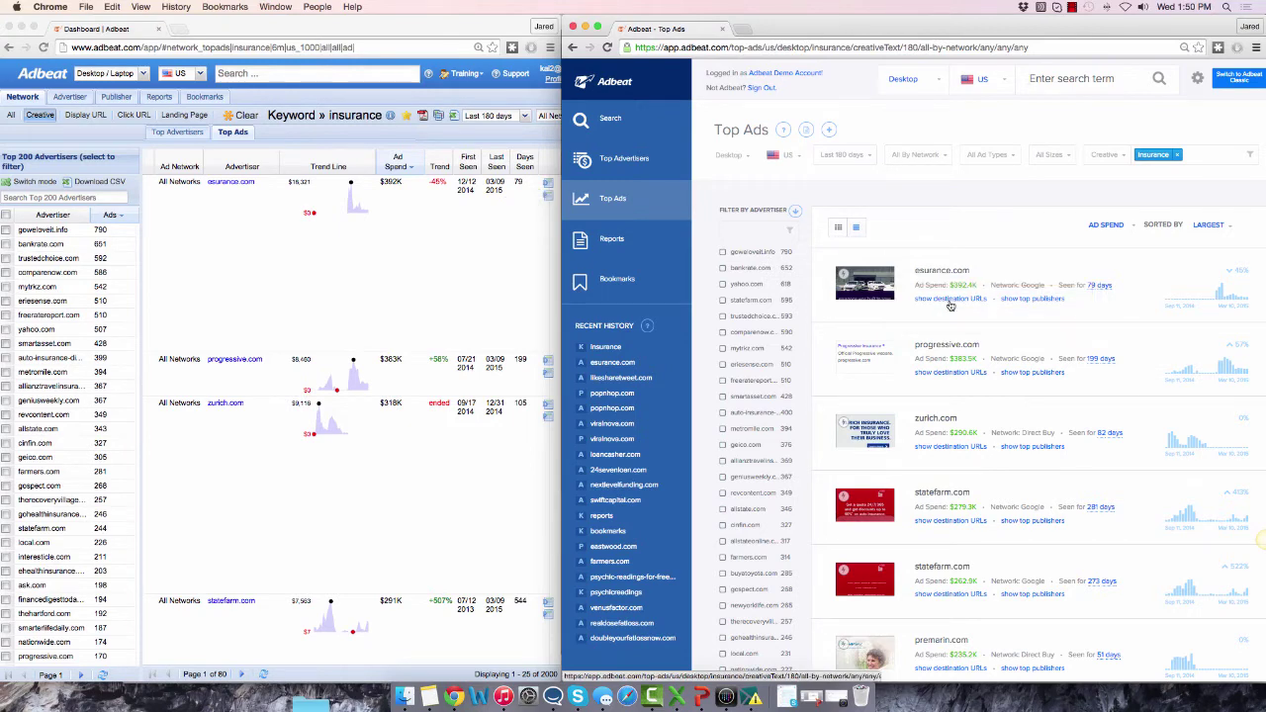
left_click(949, 300)
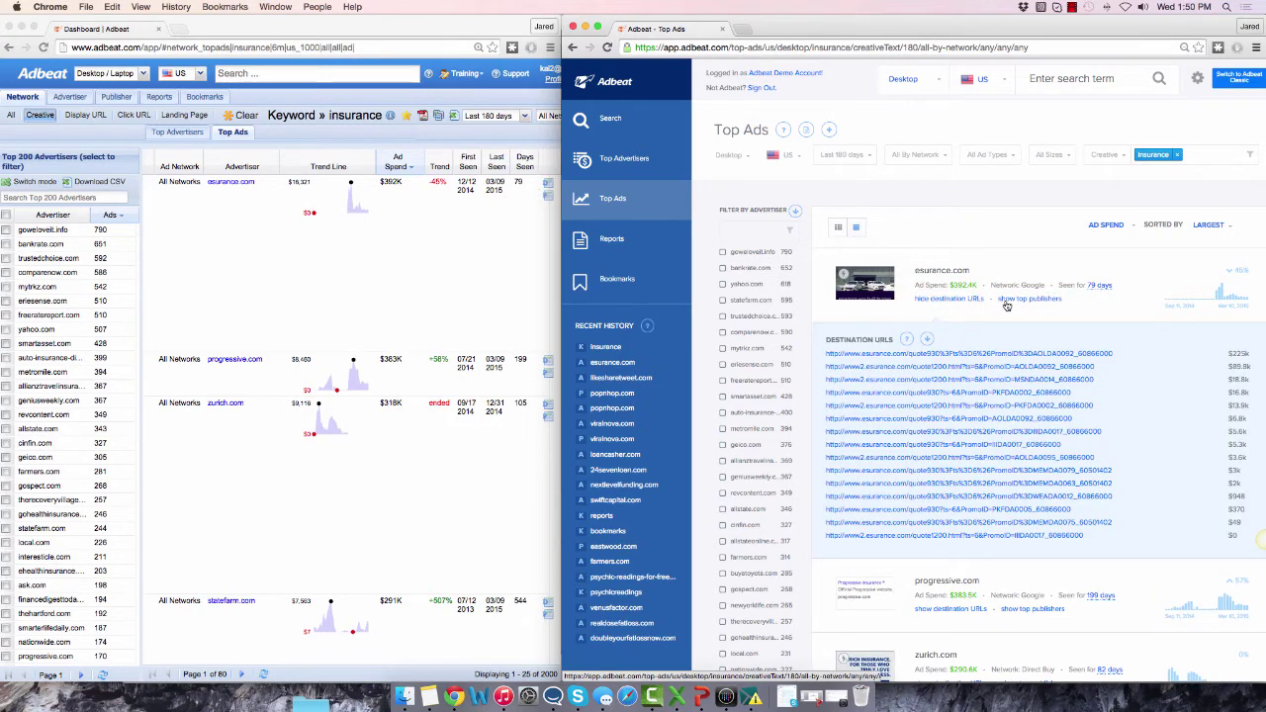
left_click(1006, 302)
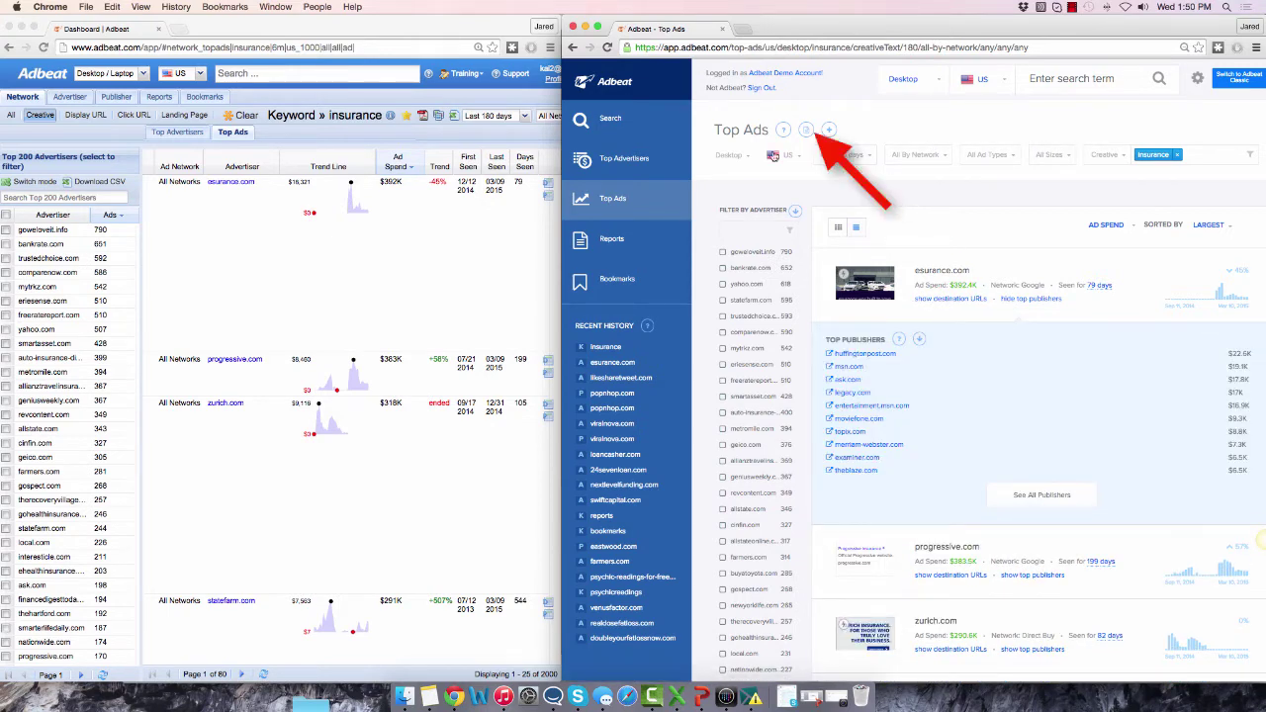
left_click(806, 130)
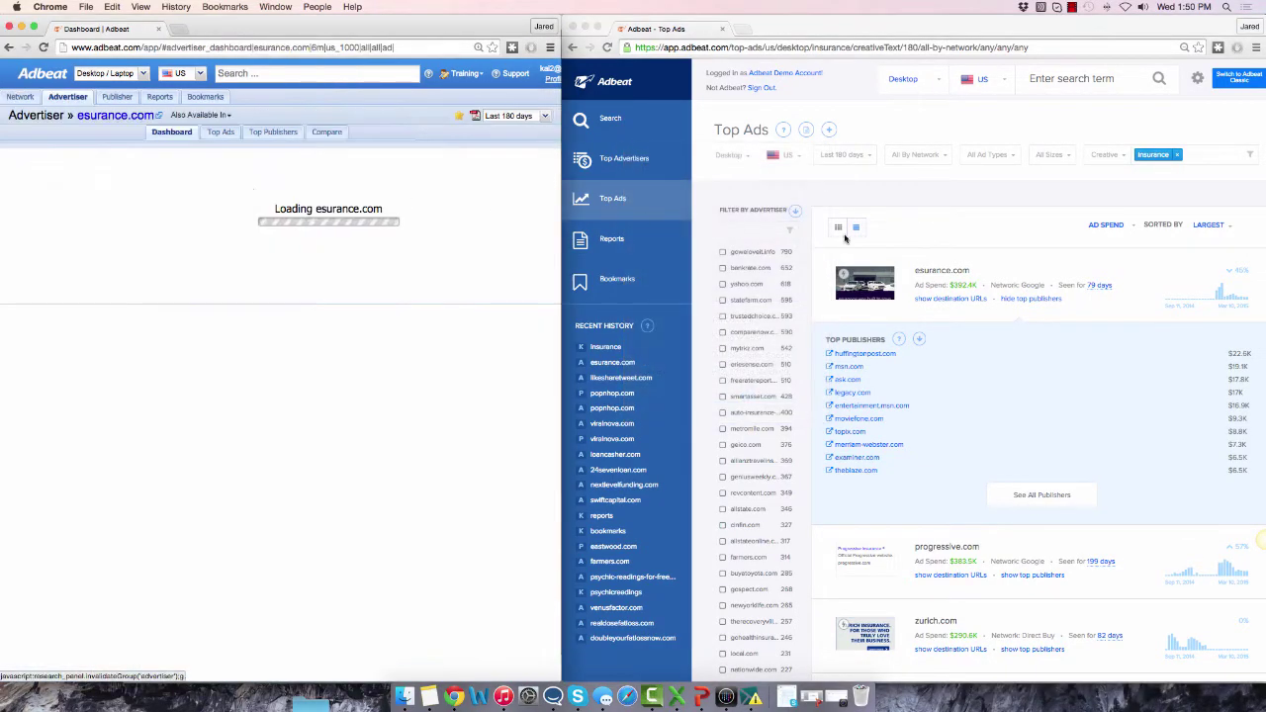
Open esurance.com's advertiser profile showing $1,759,928 ad spend, Google leading networks at $806.5K.
left_click(845, 238)
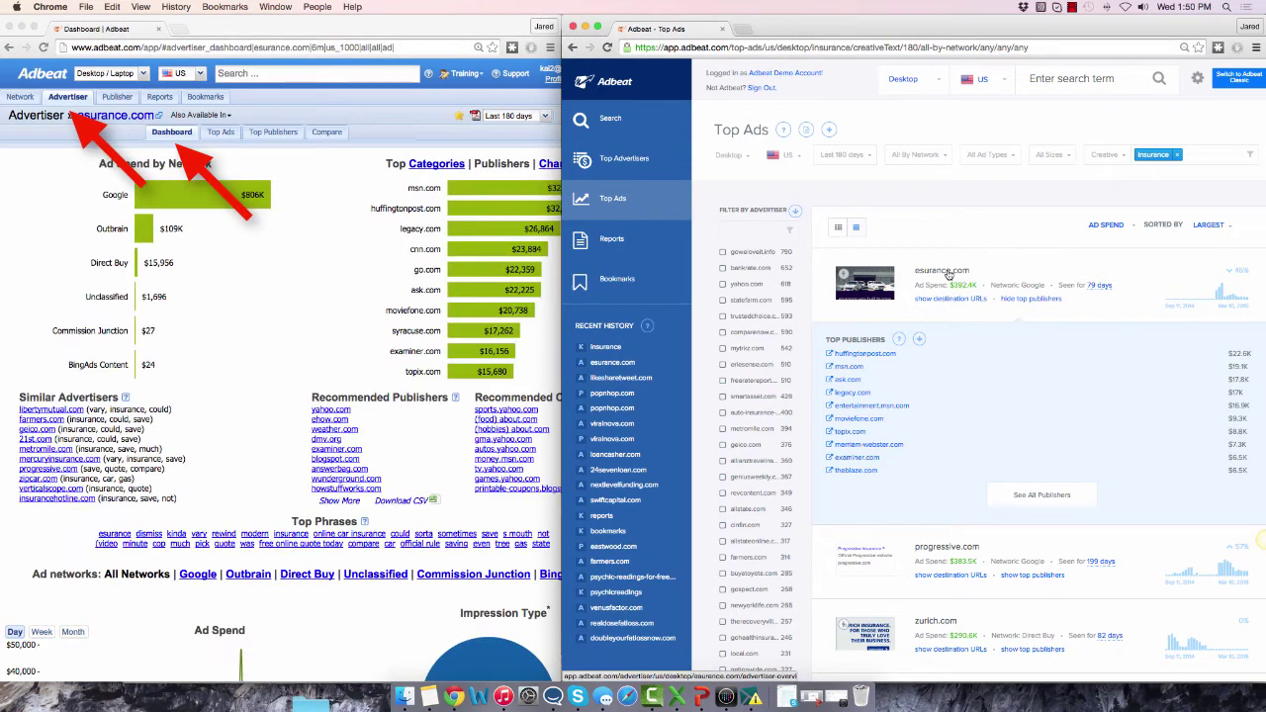
left_click(945, 271)
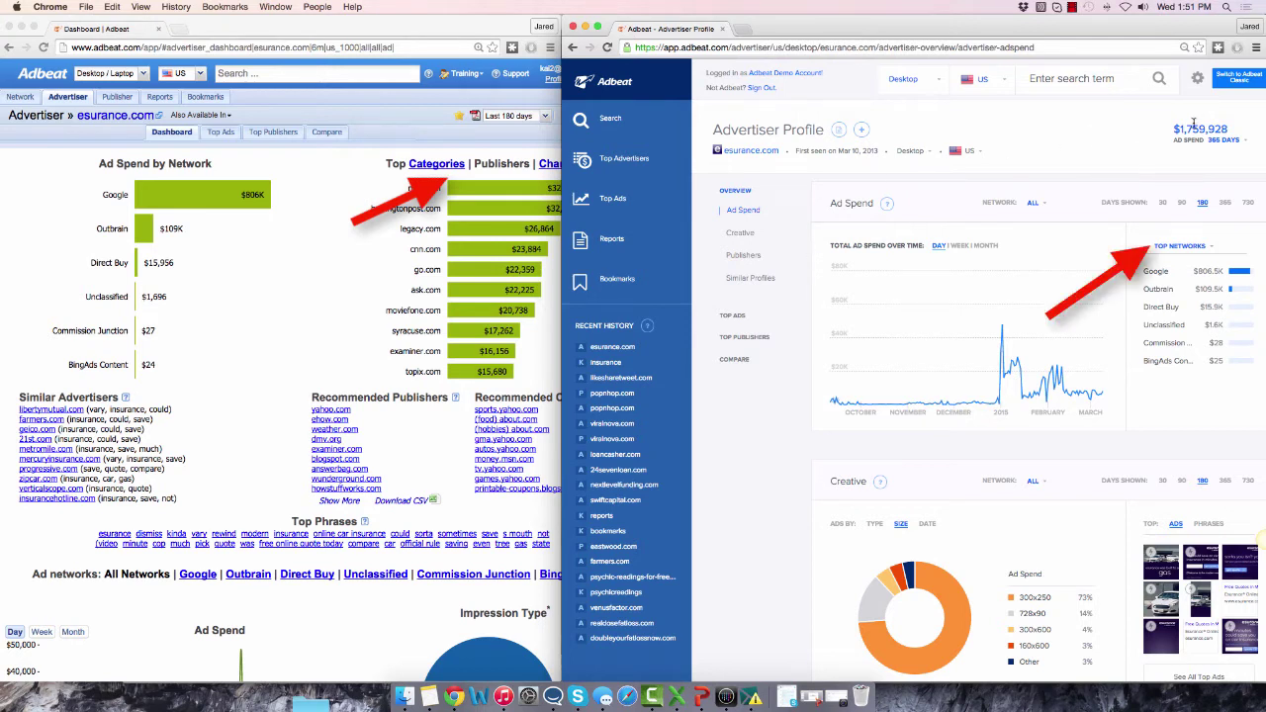
left_click(1164, 245)
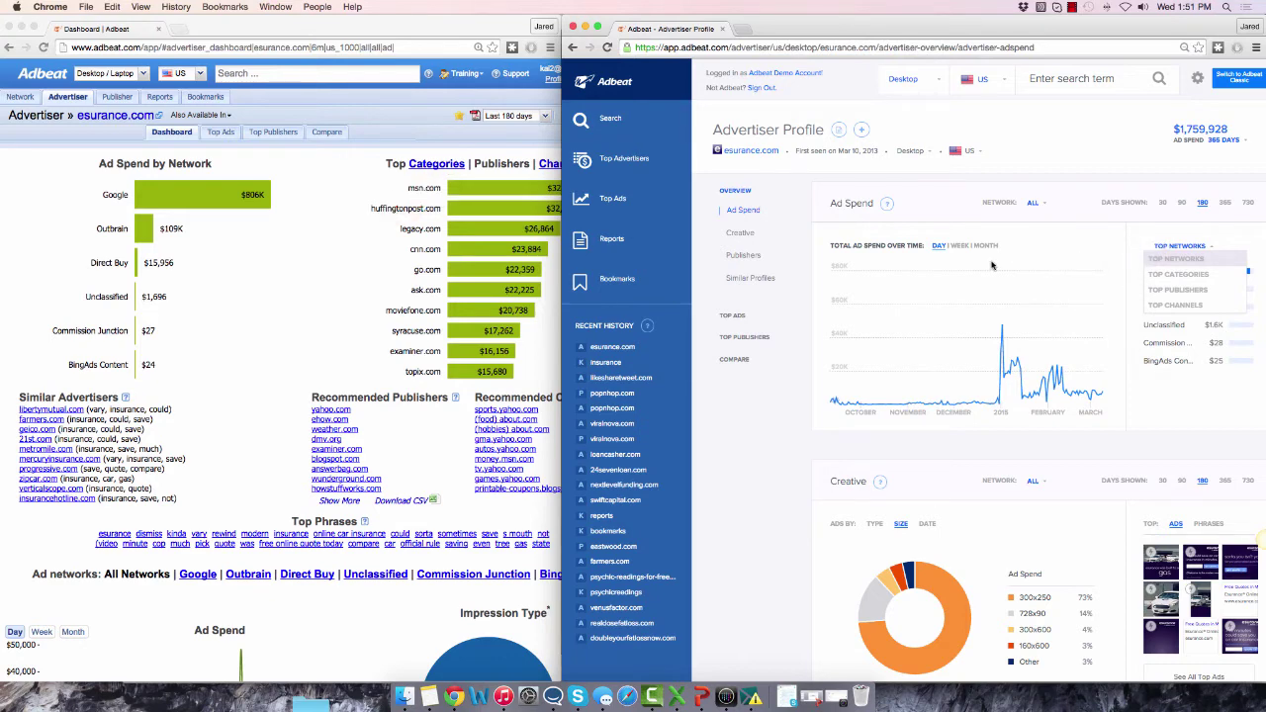
left_click(752, 299)
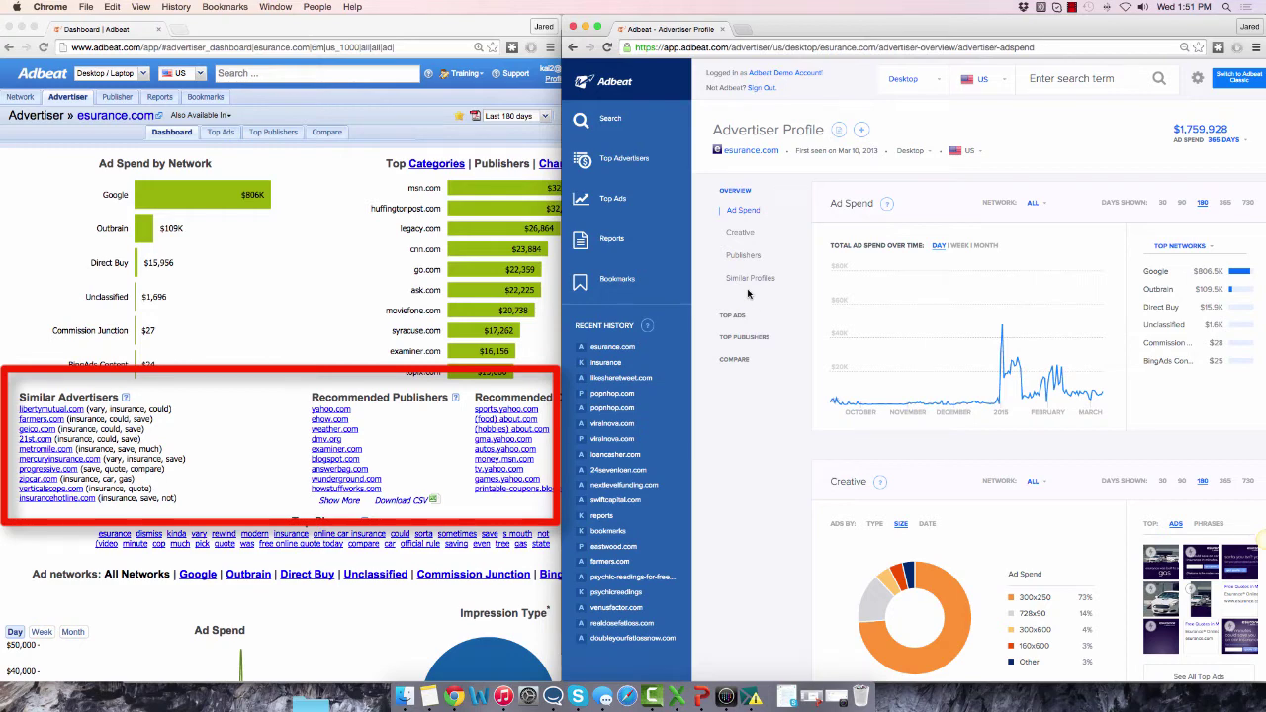
Browse esurance.com's similar advertisers, publishers and channels, then its Creative section's top phrases.
left_click(747, 279)
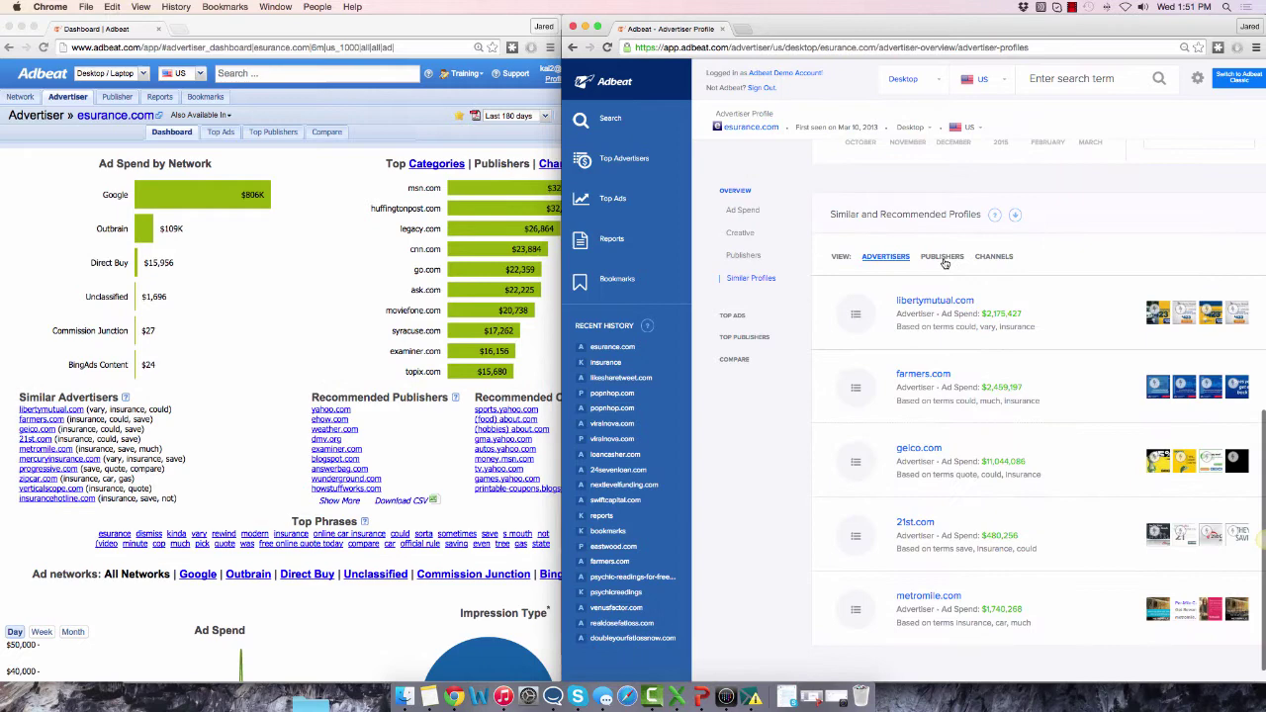
left_click(943, 259)
left_click(997, 259)
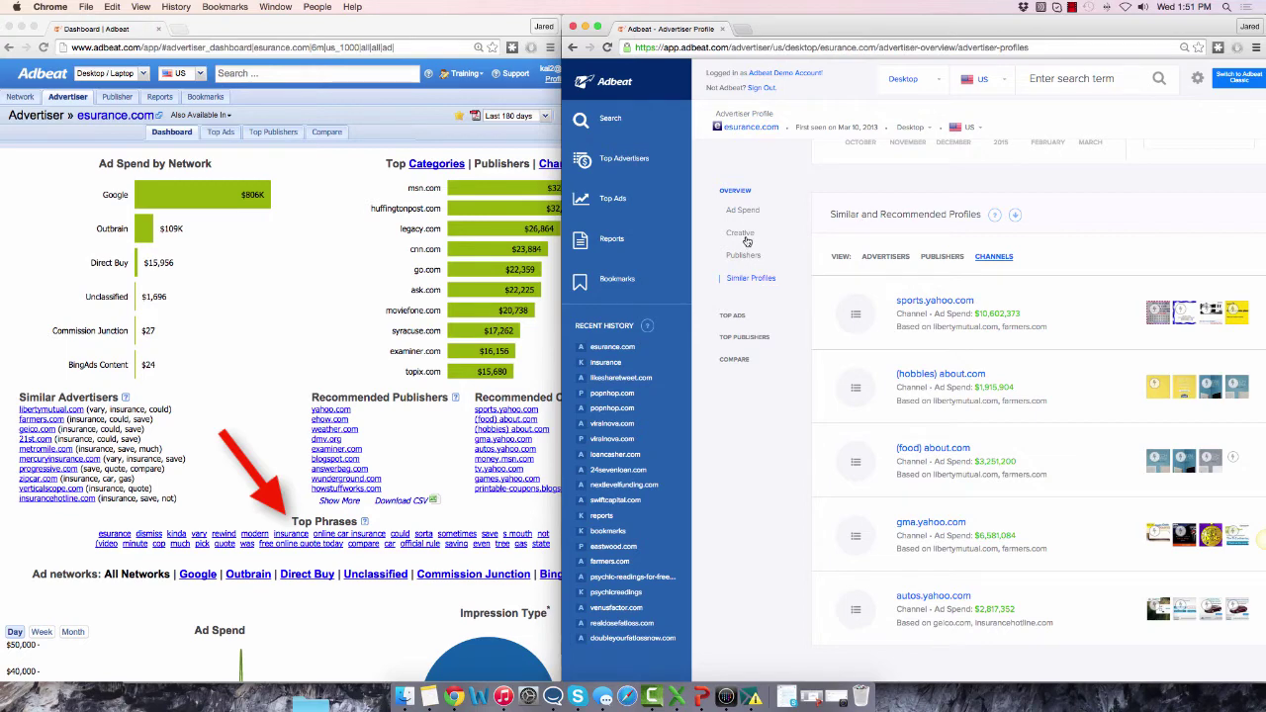
left_click(746, 238)
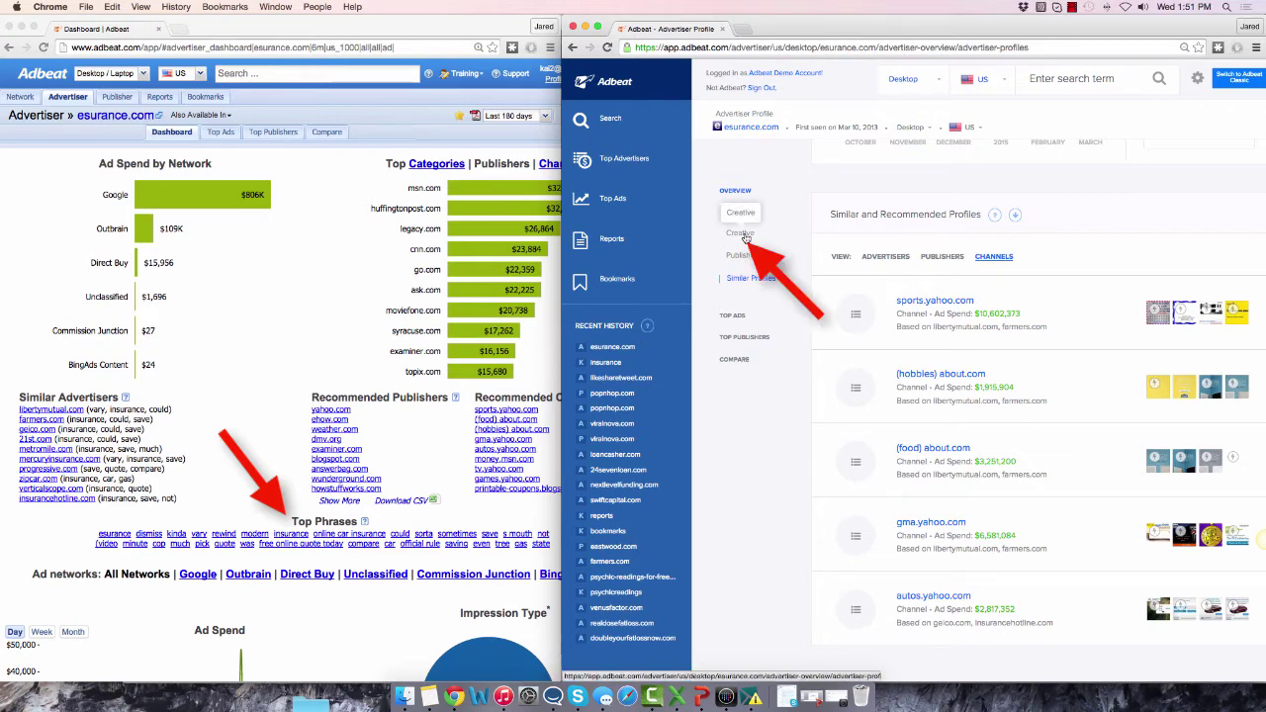
left_click(1212, 222)
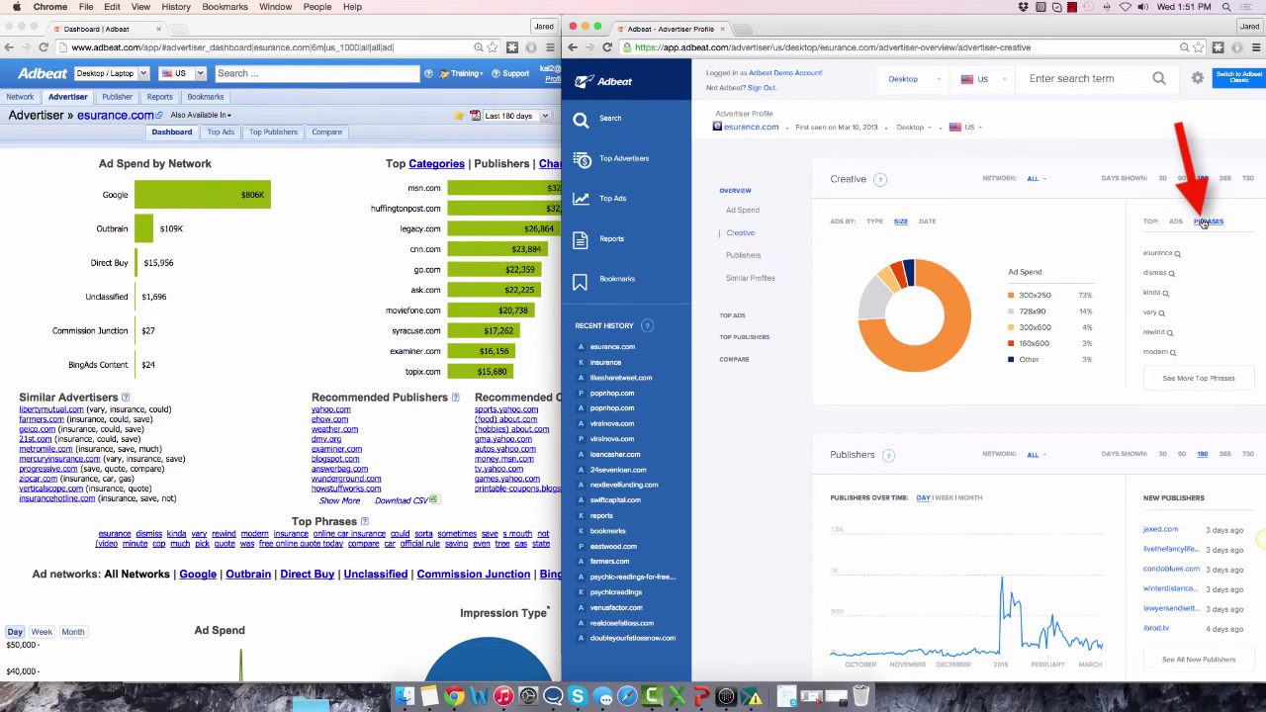
Show the old dashboard's Ad Spend graph and the new profile's overview ad-spend chart.
left_click(311, 337)
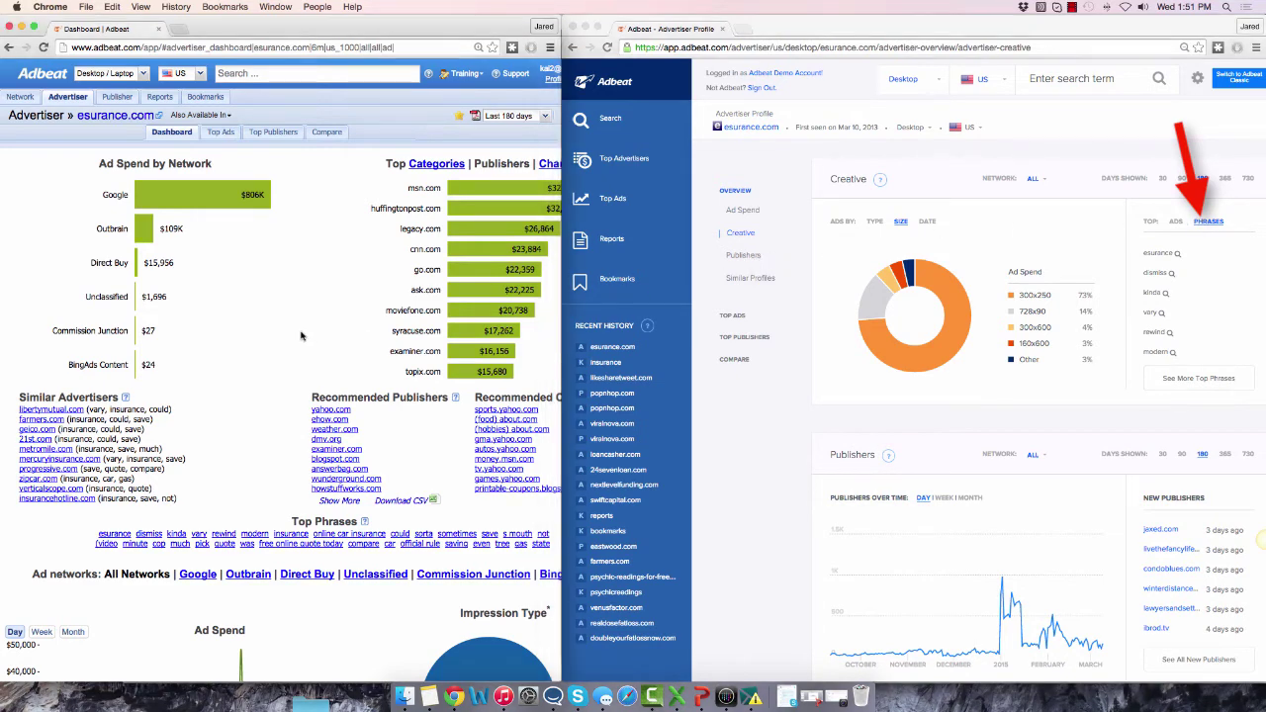
scroll(302, 335, "down", 3)
scroll(302, 337, "down", 3)
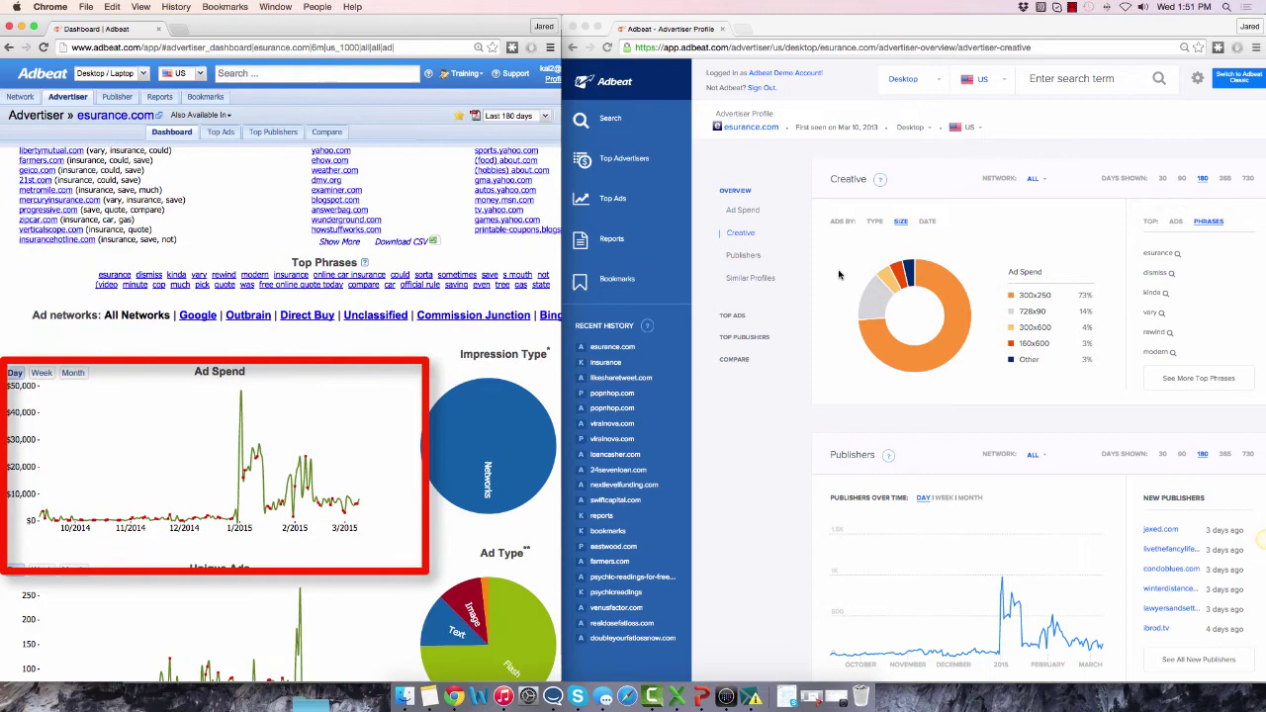
left_click(787, 222)
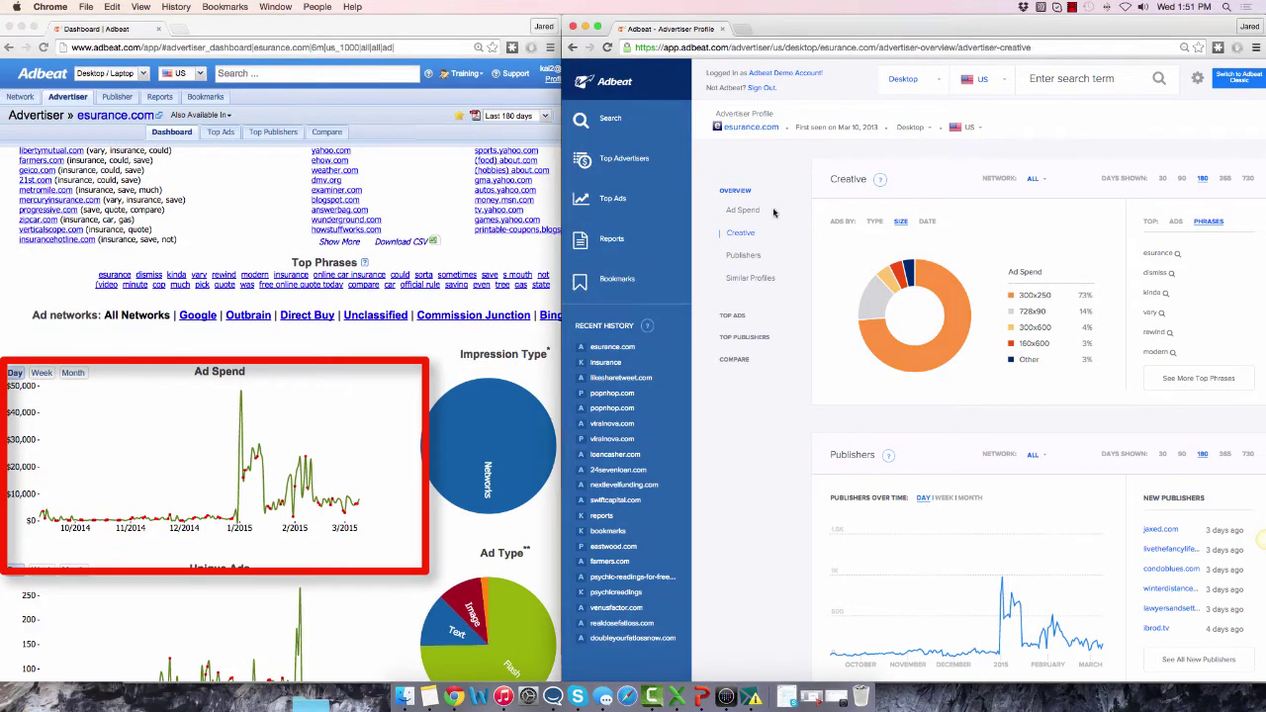
left_click(730, 193)
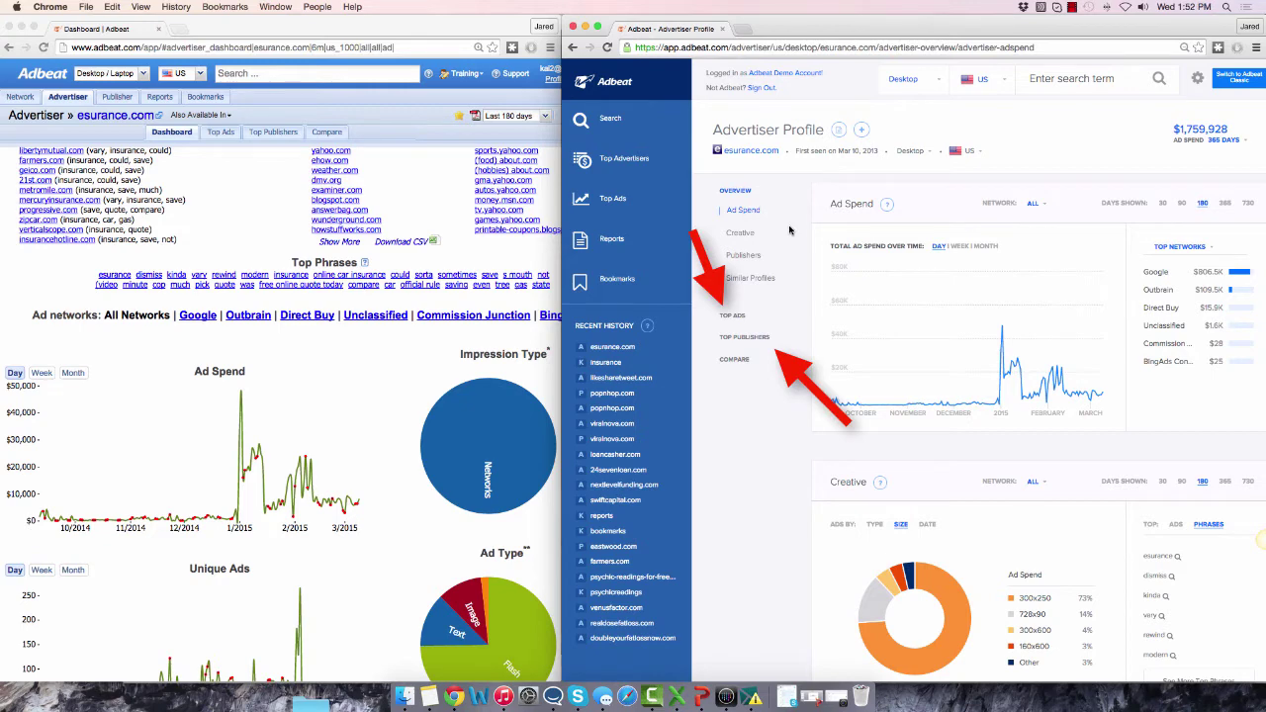
Show esurance.com's Top Ads, then Top Publishers led by msn.com, in both interfaces.
left_click(216, 131)
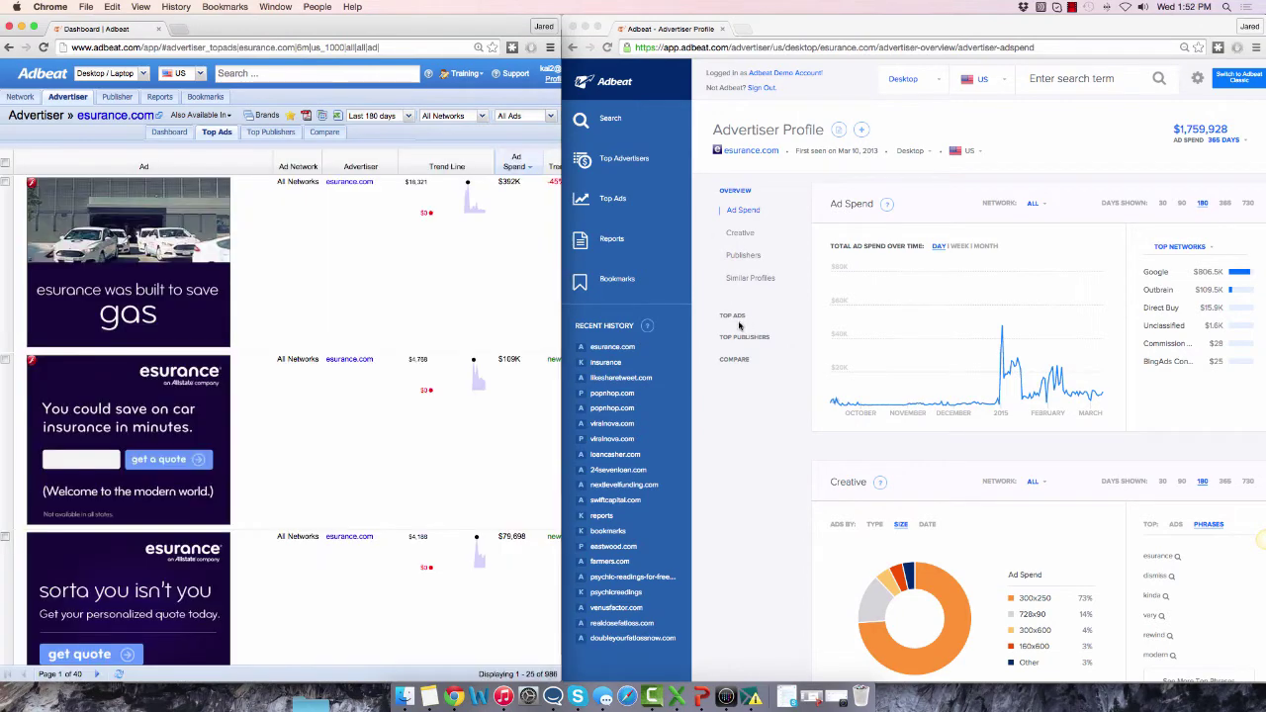
left_click(732, 315)
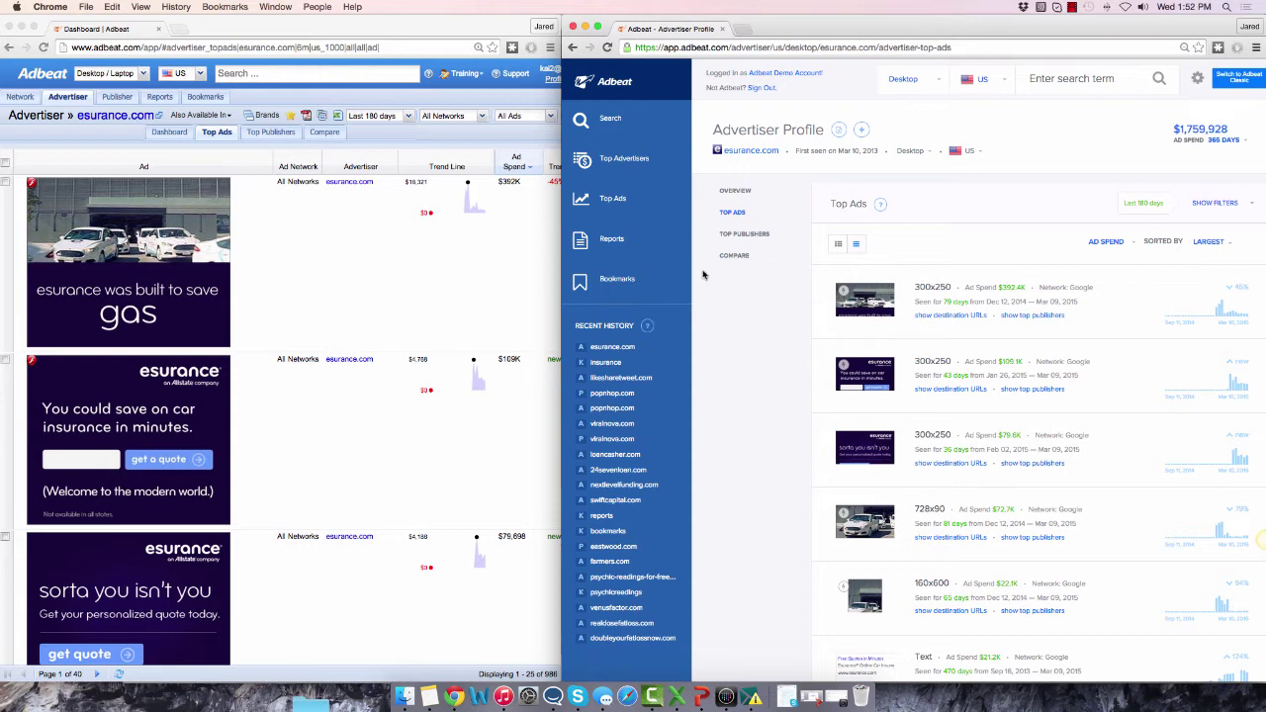
mouse_move(852, 298)
left_click(270, 132)
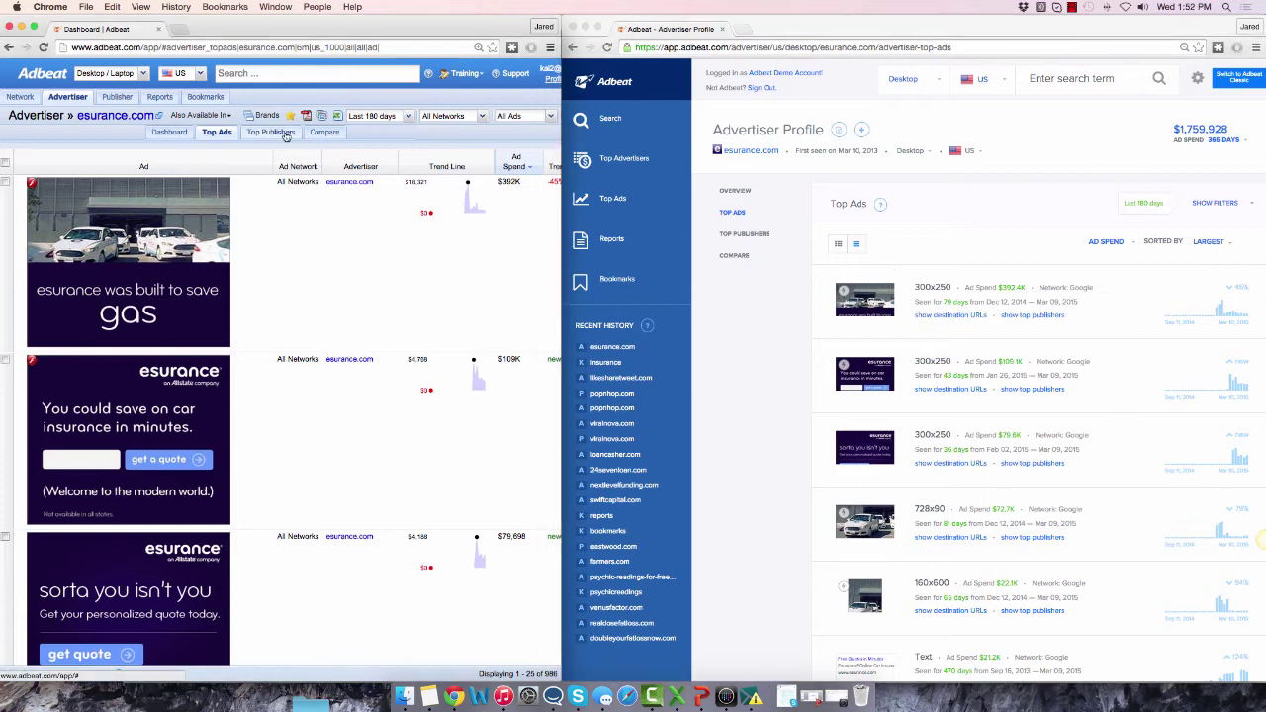
left_click(744, 235)
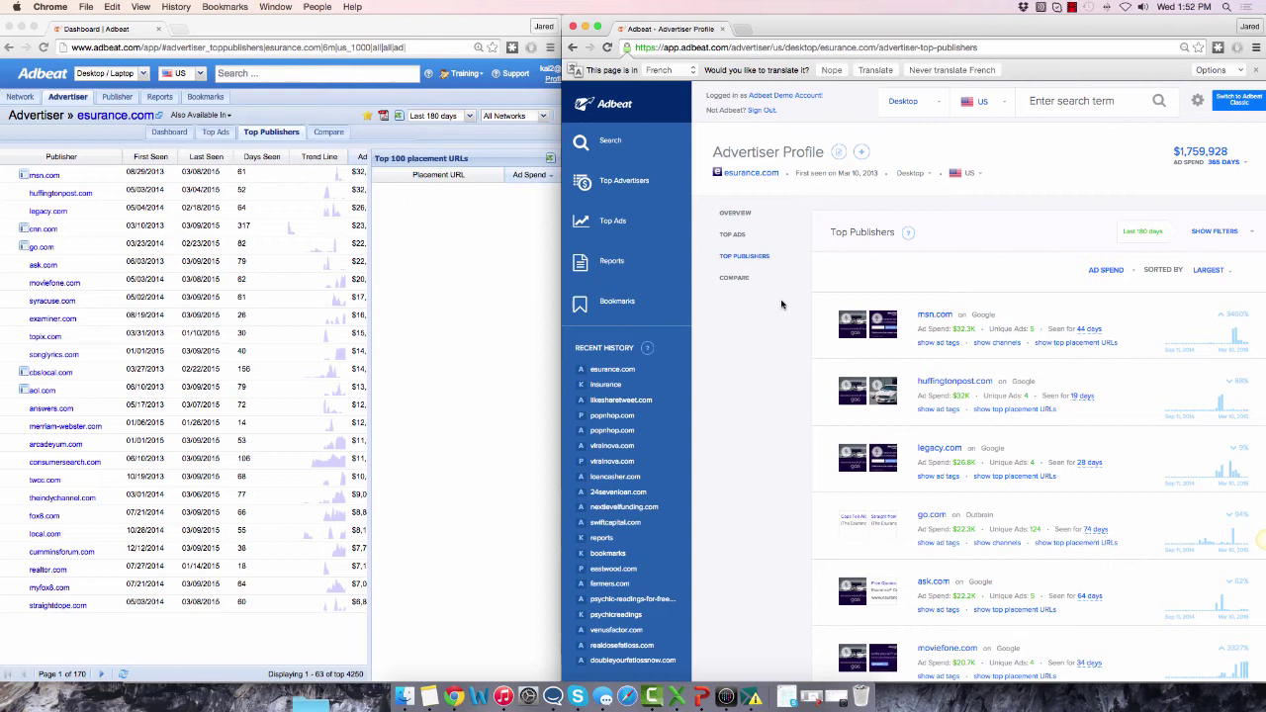
Expand msn.com's ad tags, then switch to its top placement URLs.
mouse_move(834, 328)
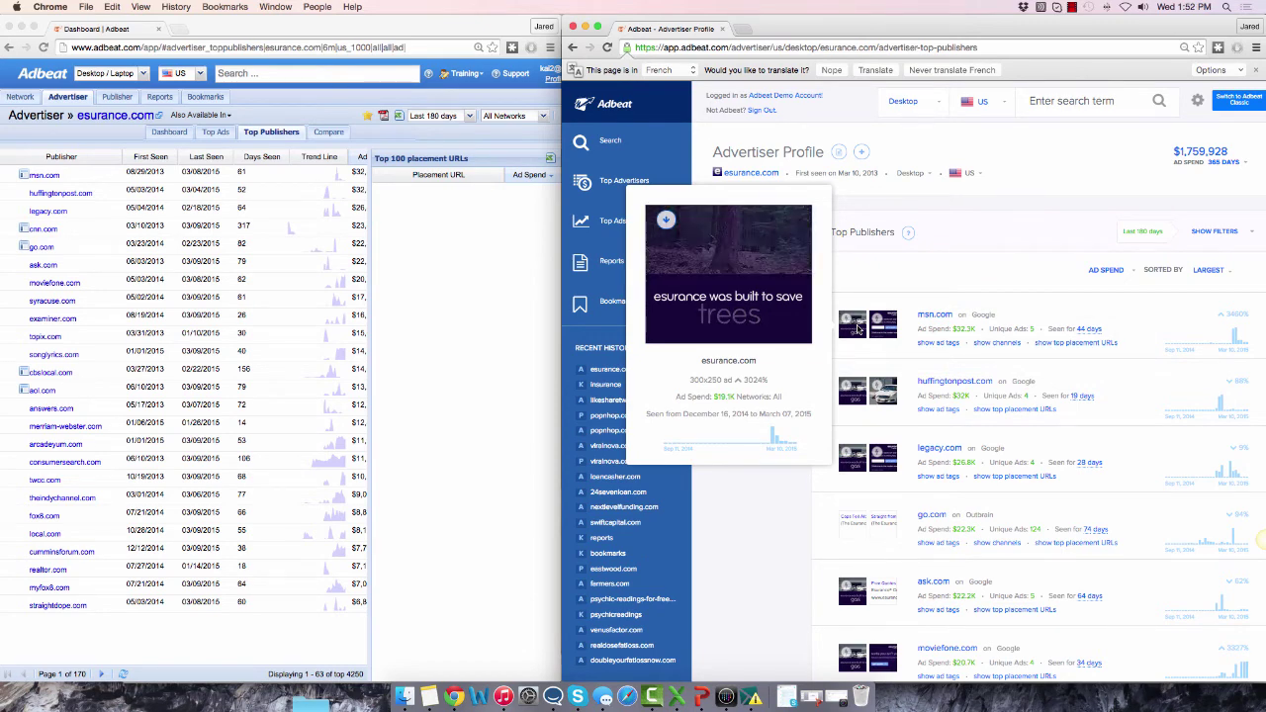
left_click(937, 342)
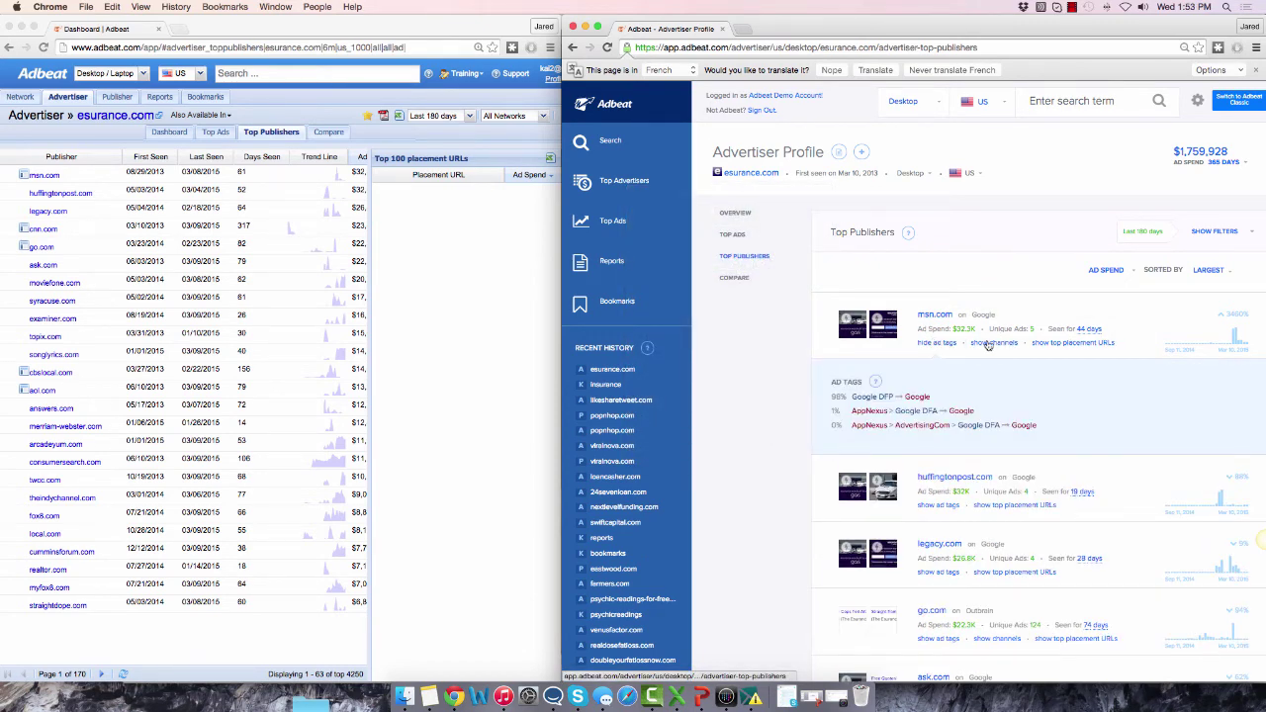
left_click(1055, 344)
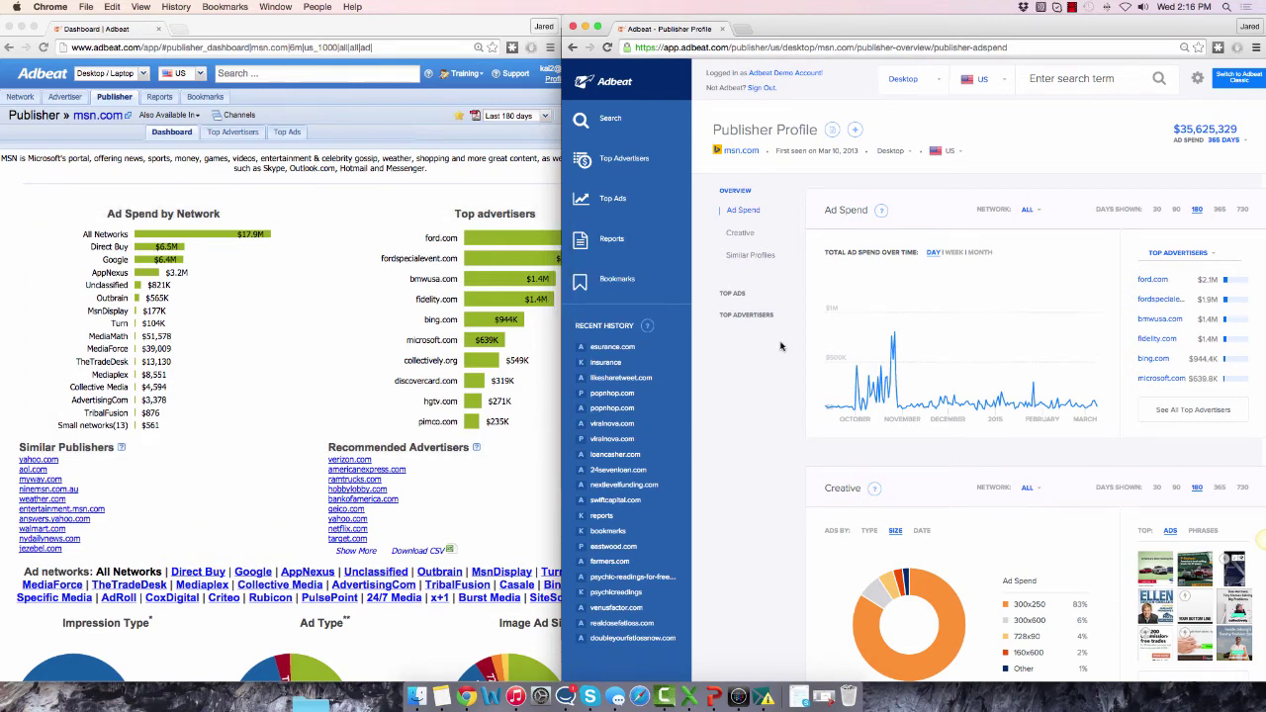
Switch msn.com's Ad Spend list to Top Networks, led by Direct Buy at $6.5M.
left_click(1192, 255)
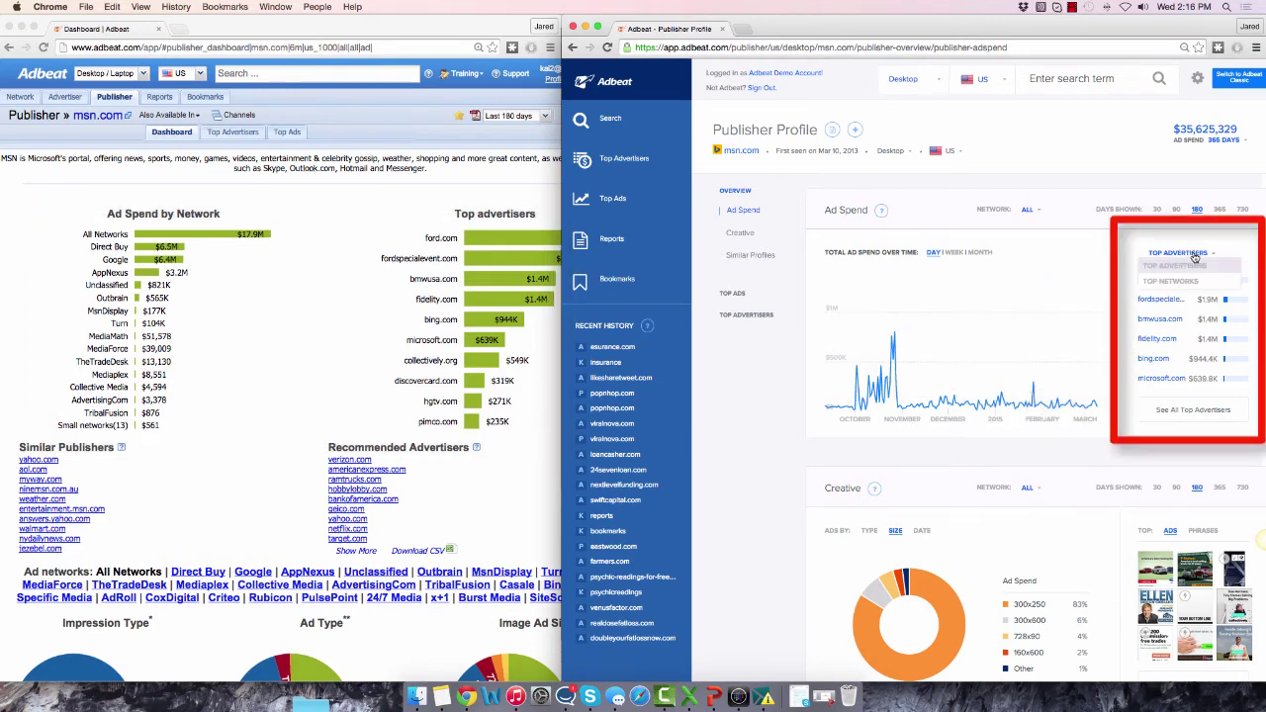
left_click(1201, 280)
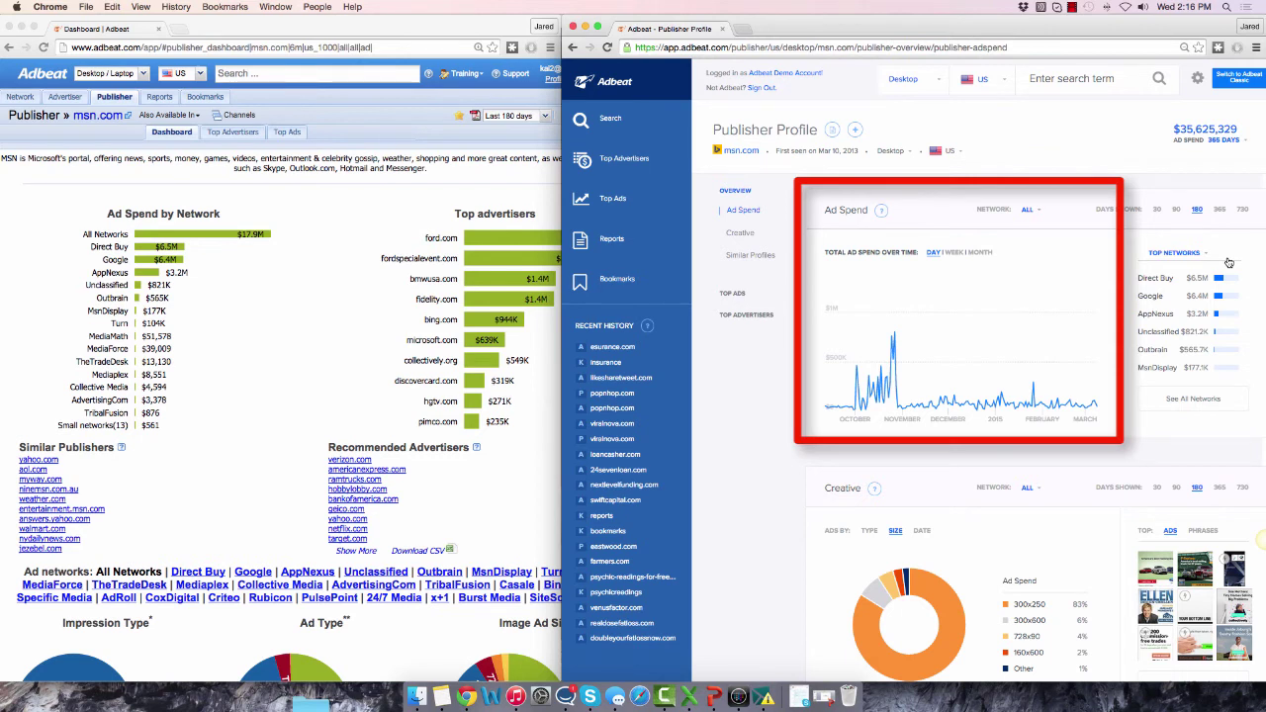
mouse_move(975, 319)
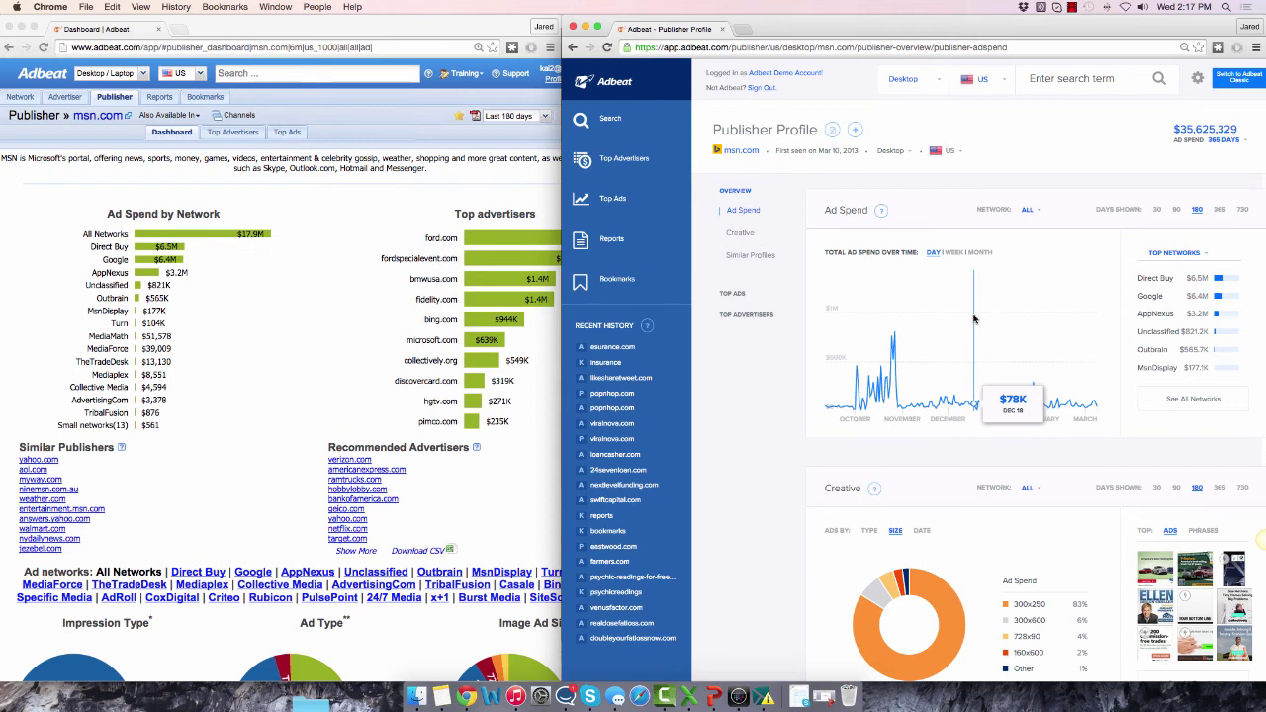
Open the gear settings menu with User Profile, Video Tutorials, Forum and Training.
left_click(1203, 83)
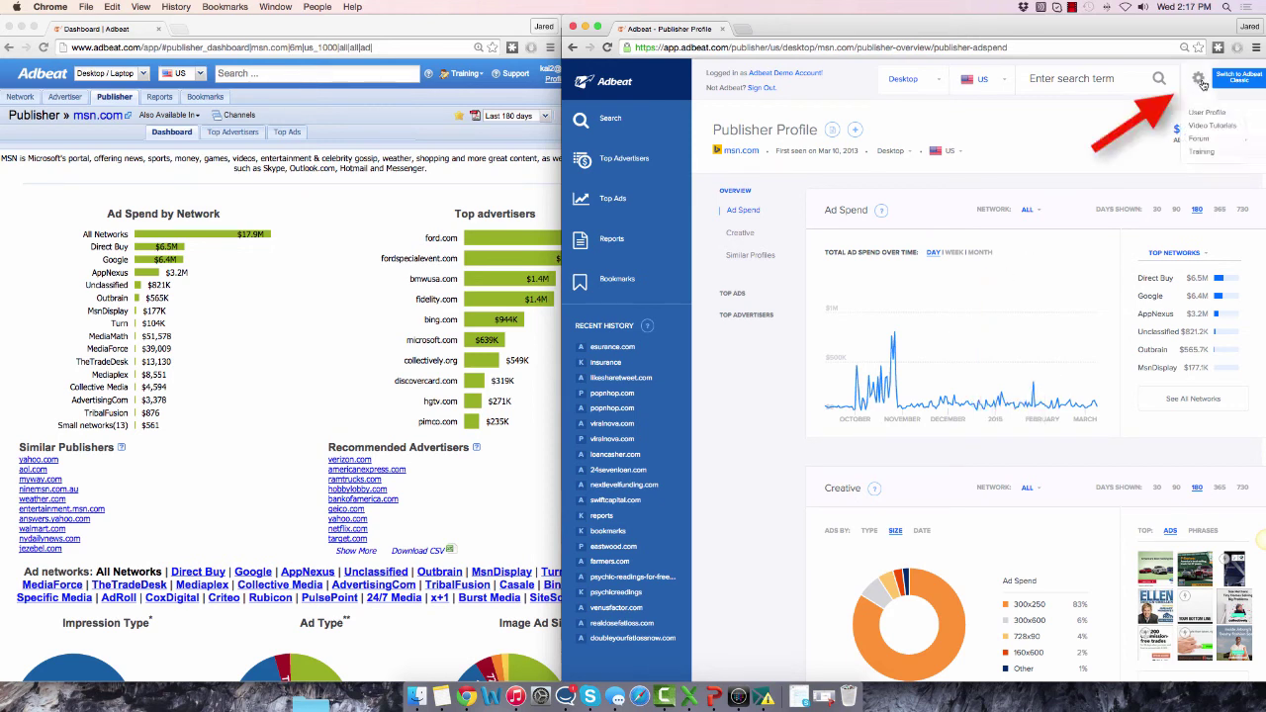